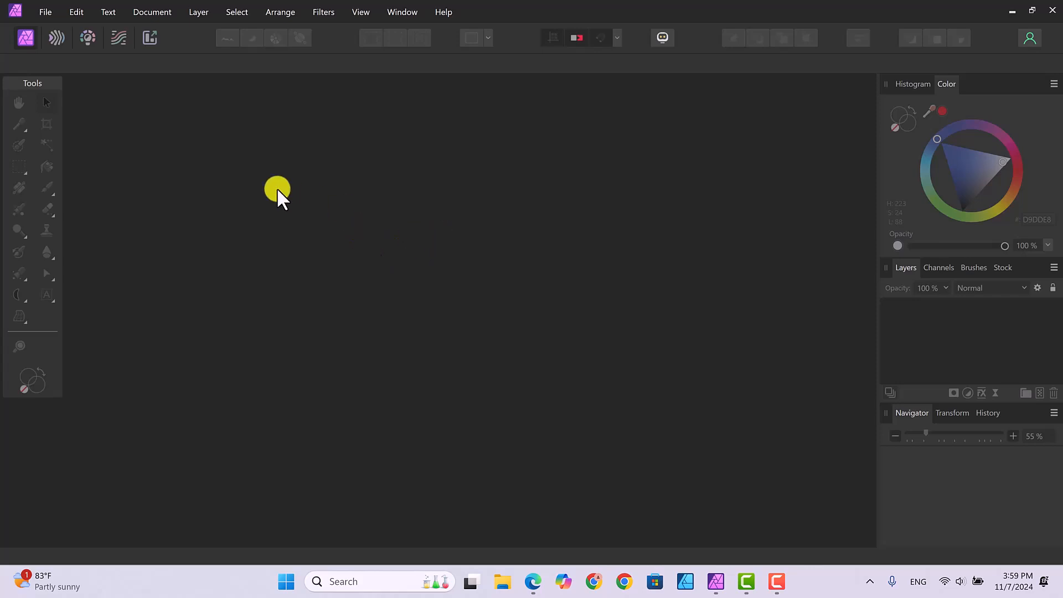
# Create a blank Letter-preset document, 11 × 8.5 in at 300 DPI, with Include margins unchecked.
pyautogui.click(46, 8)
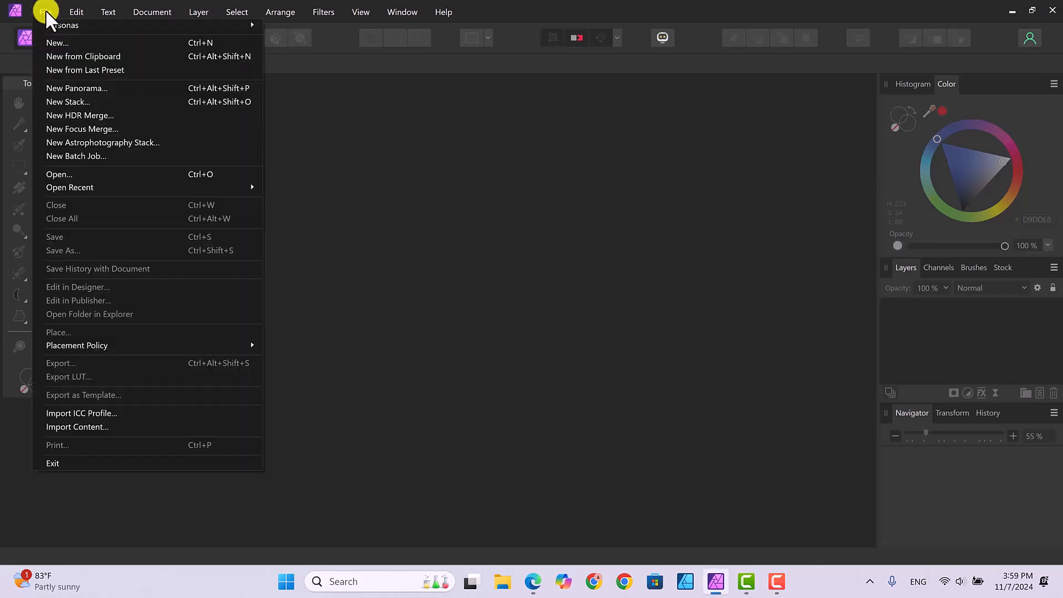
pyautogui.click(52, 38)
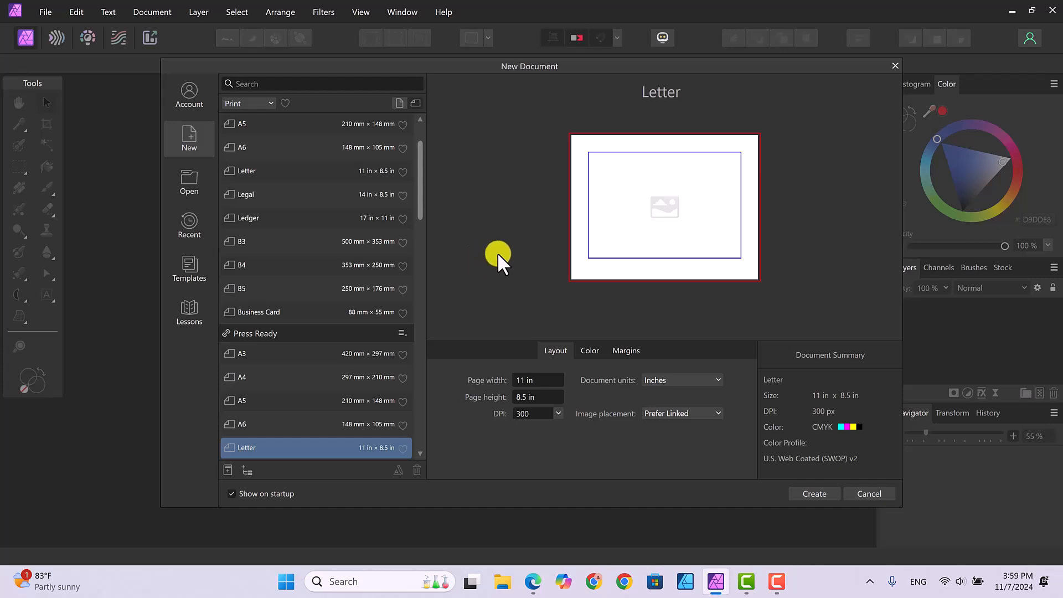
pyautogui.click(629, 350)
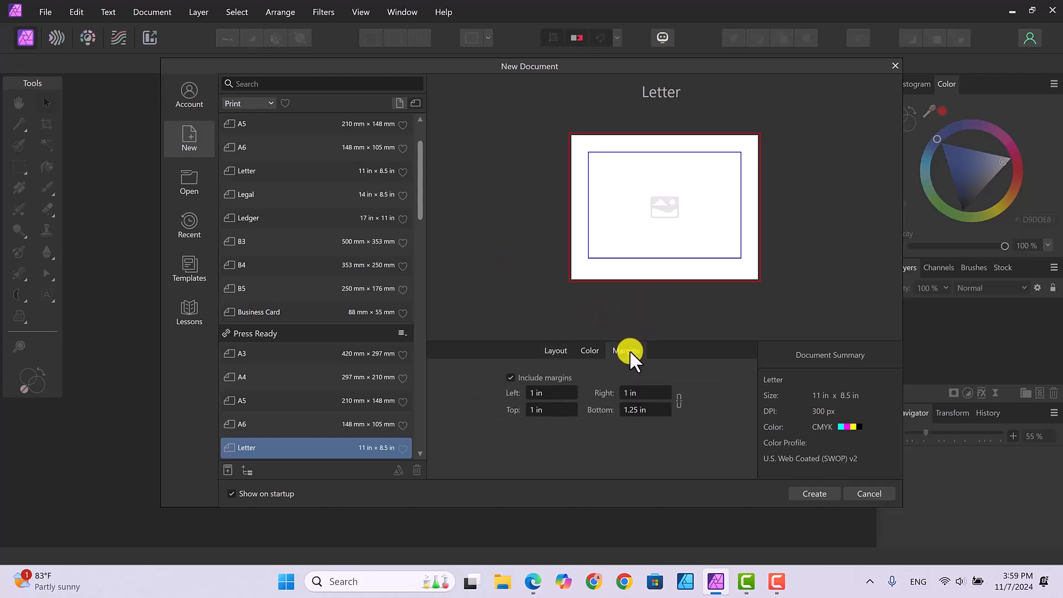
pyautogui.click(510, 378)
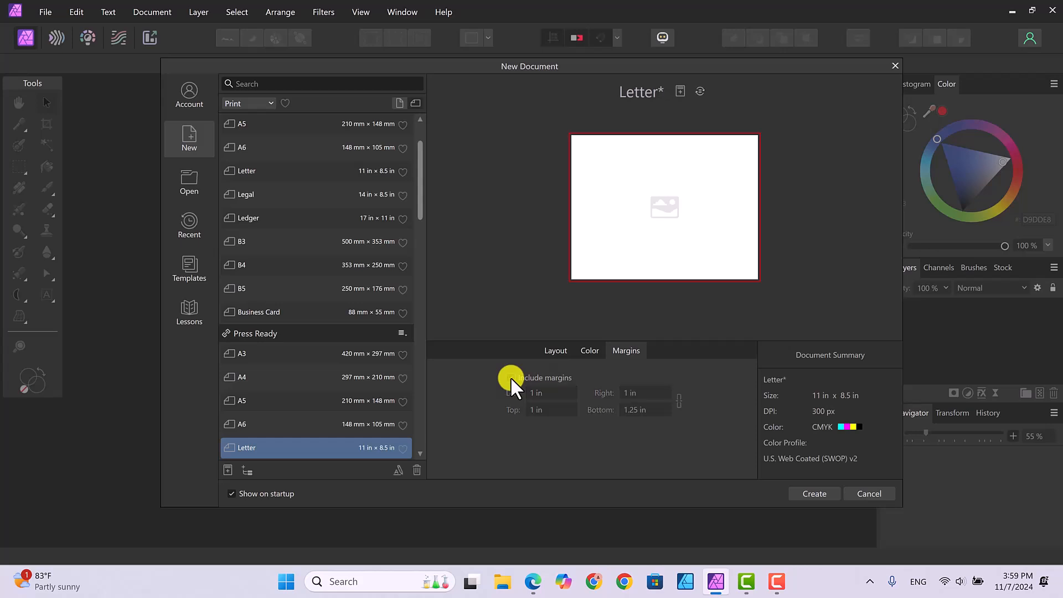
pyautogui.click(814, 493)
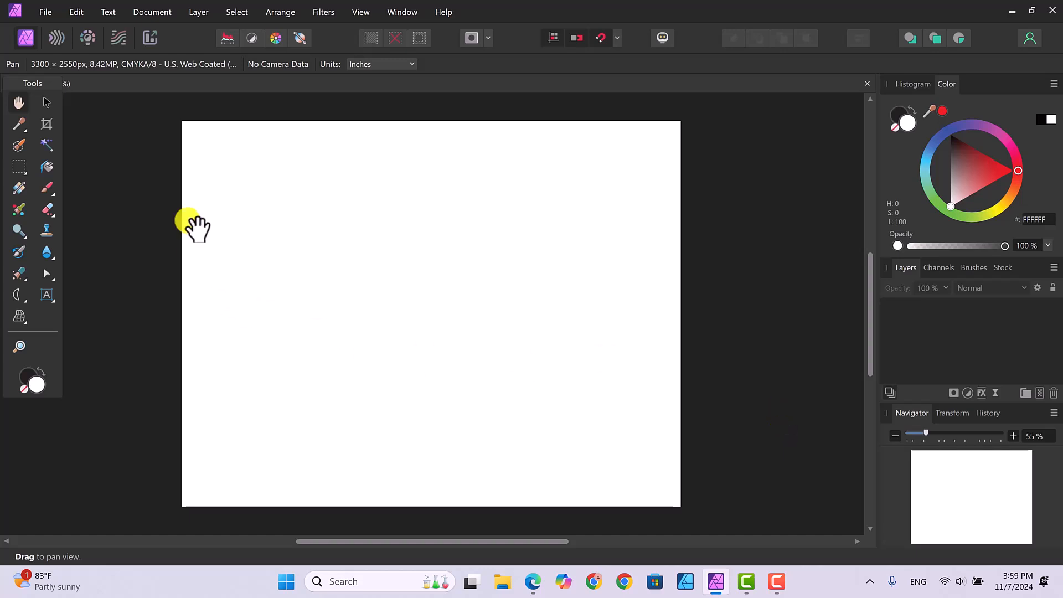
# Draw ellipses on the page with the Ellipse Tool, the last one near the page centre.
pyautogui.click(22, 297)
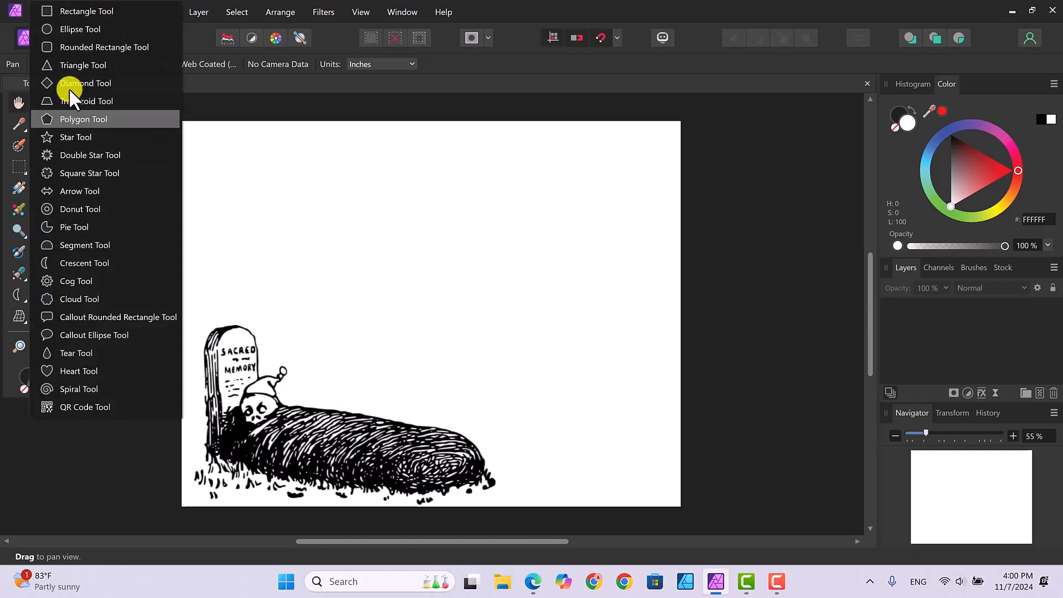
pyautogui.click(83, 29)
pyautogui.moveTo(278, 196); pyautogui.dragTo(392, 294)
pyautogui.moveTo(342, 259); pyautogui.dragTo(505, 421)
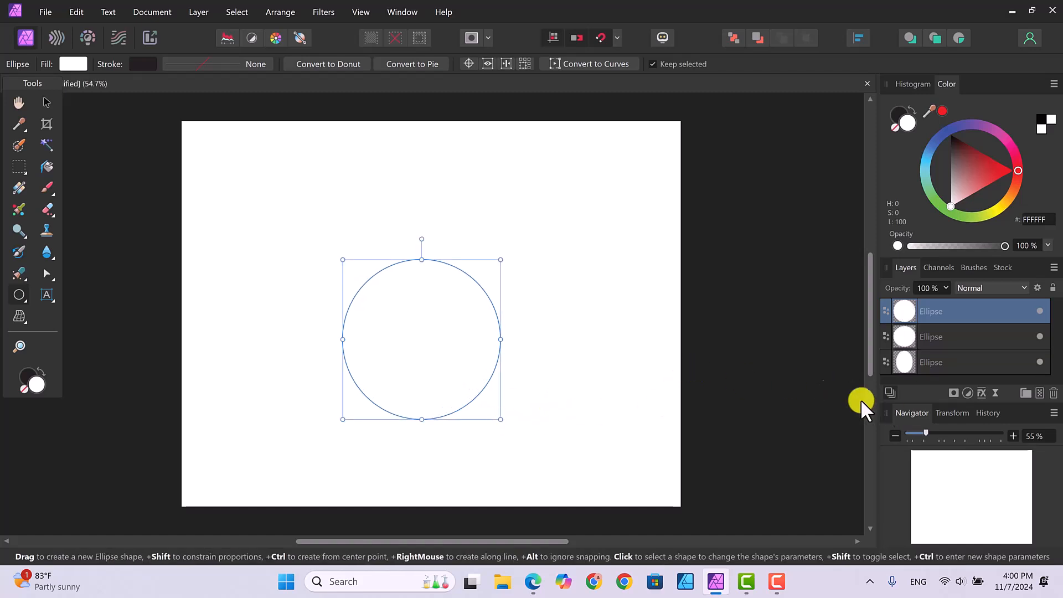
# Delete the extra Ellipse layers, then nudge the remaining circle up and widen it slightly.
pyautogui.click(958, 363)
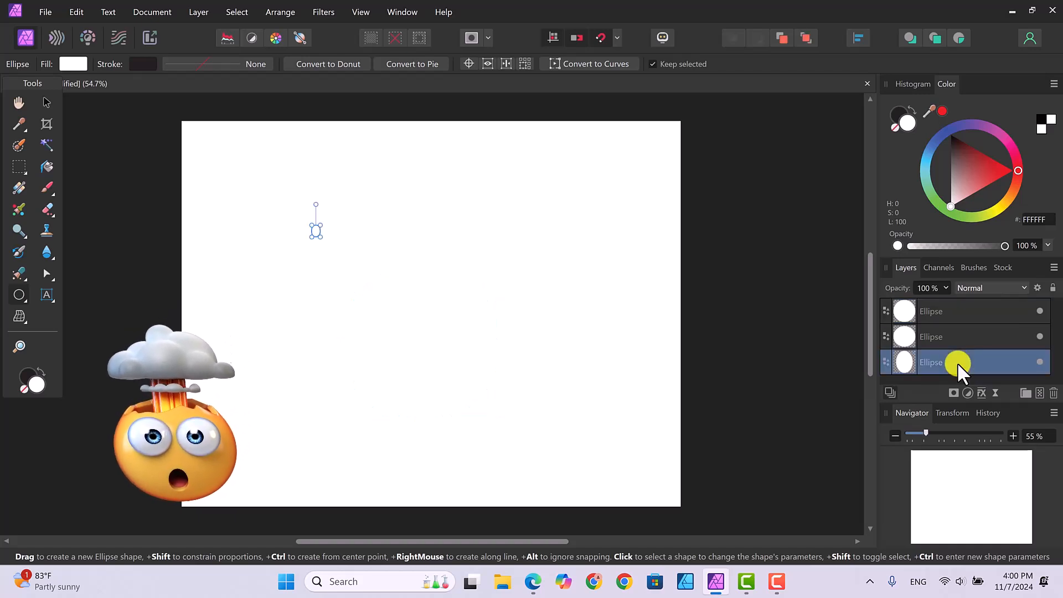
pyautogui.press('Delete')
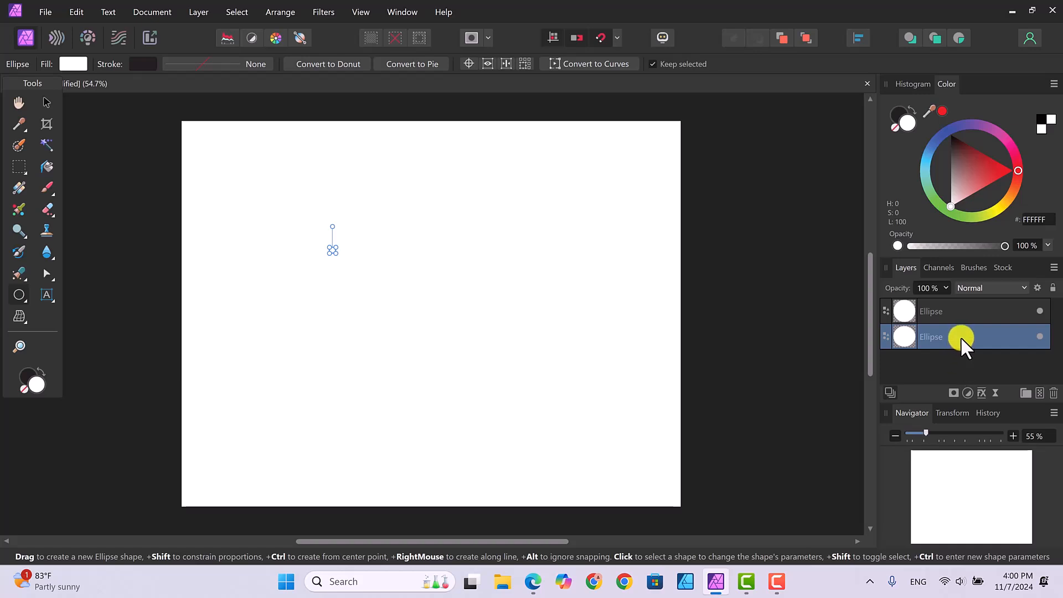
pyautogui.press('Delete')
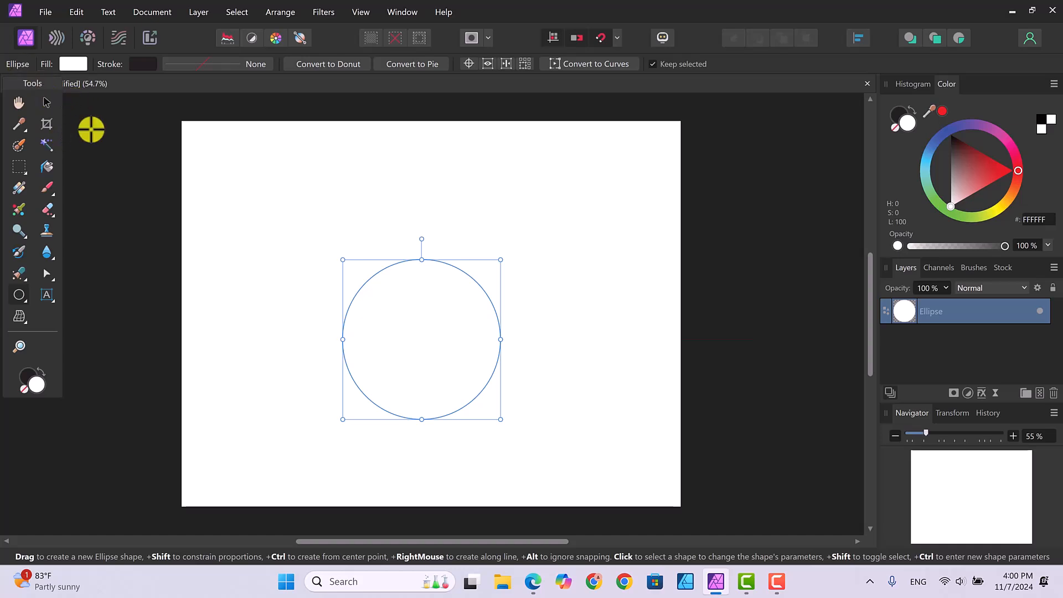
pyautogui.click(46, 102)
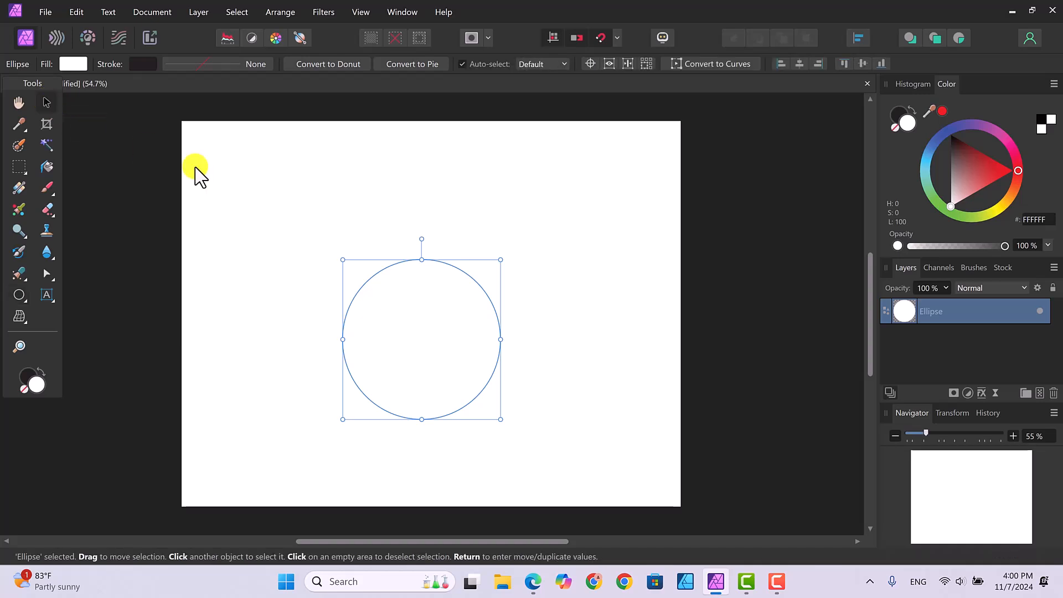
pyautogui.moveTo(426, 294); pyautogui.dragTo(432, 266)
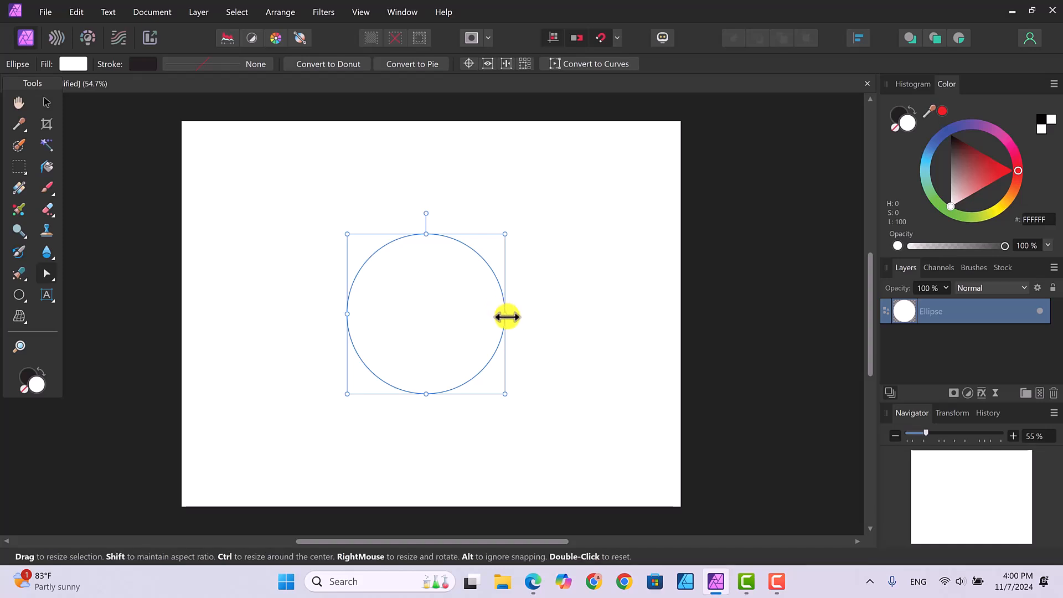
pyautogui.moveTo(513, 315); pyautogui.dragTo(519, 314)
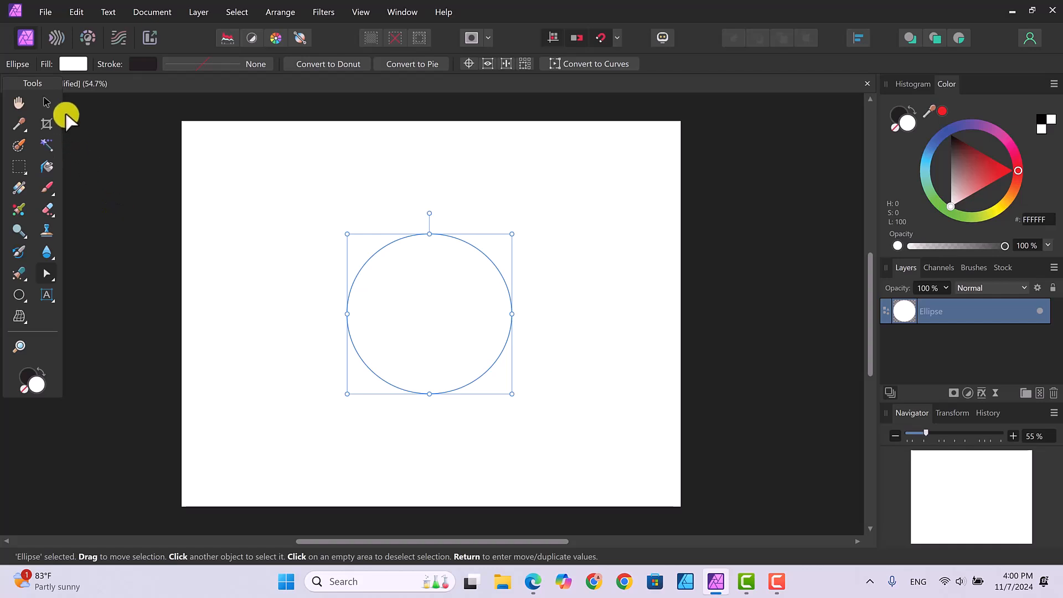
# Change the circle's fill from white to solid blue 0048FF on the colour wheel, then deselect.
pyautogui.click(72, 64)
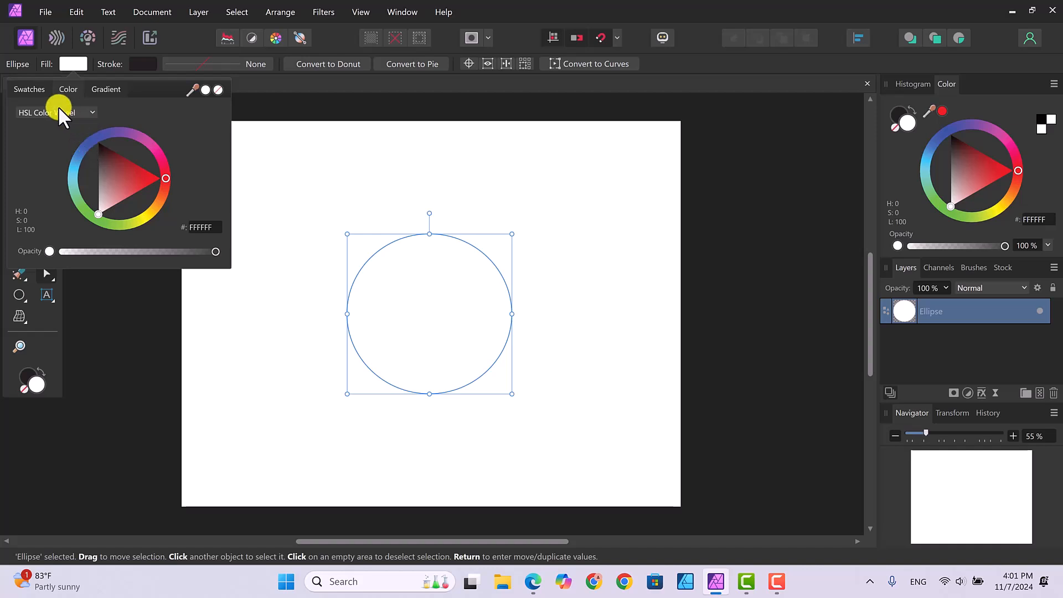
pyautogui.click(32, 89)
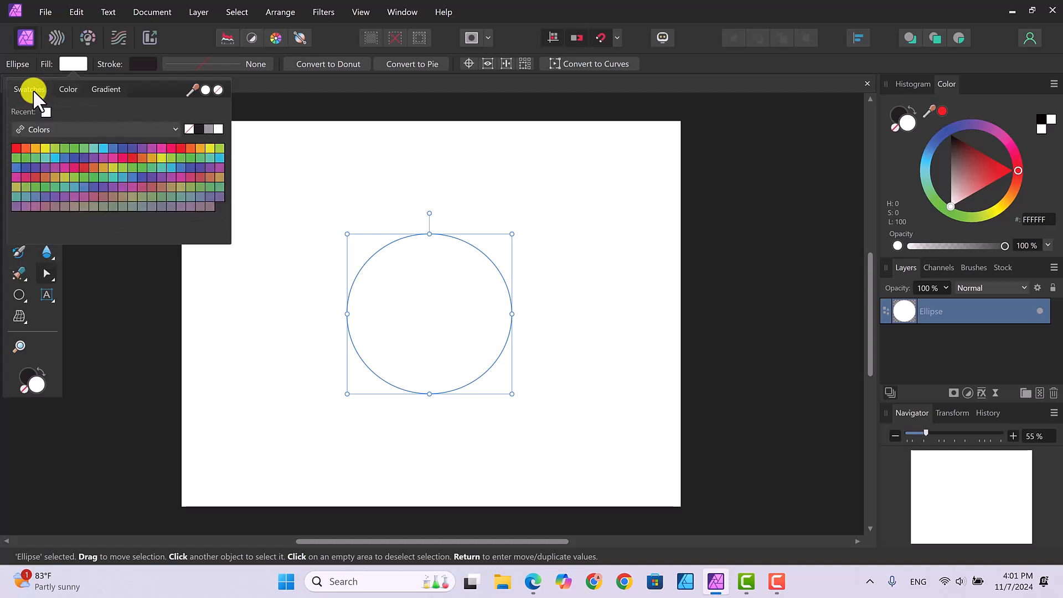
pyautogui.click(64, 87)
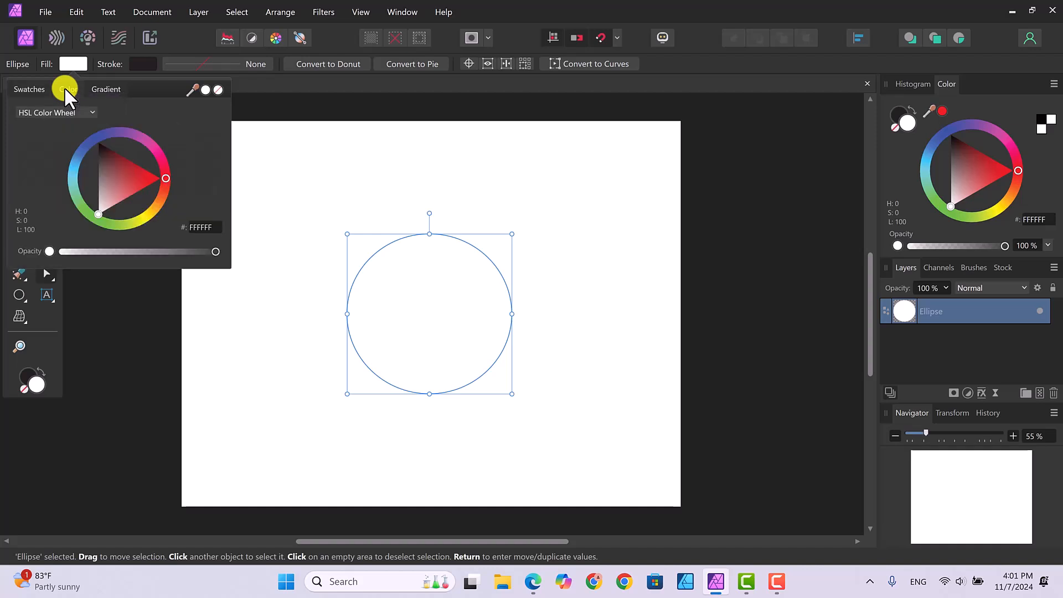
pyautogui.click(84, 146)
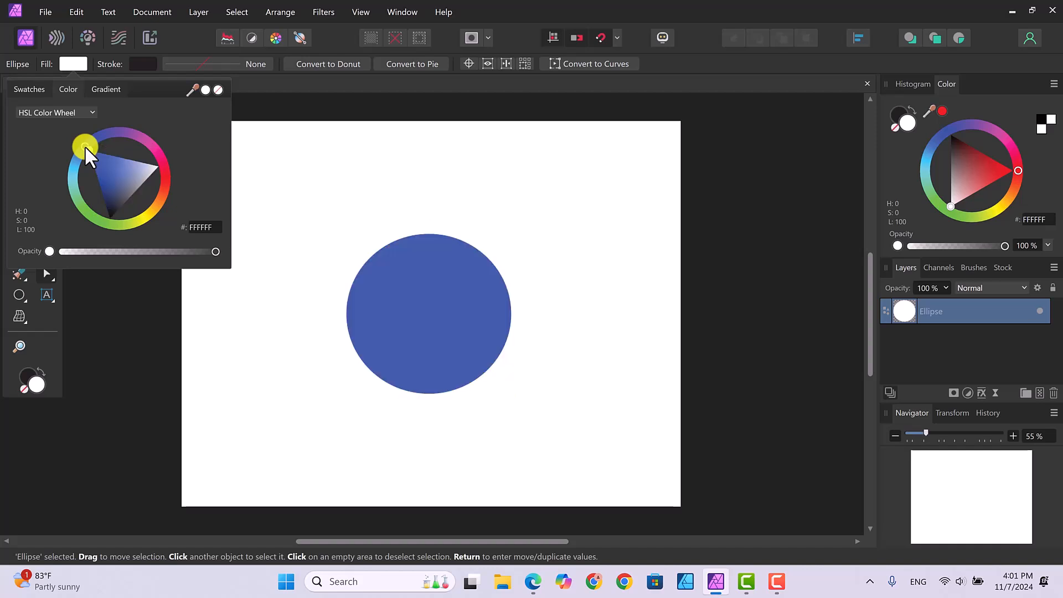
pyautogui.click(773, 317)
pyautogui.click(772, 317)
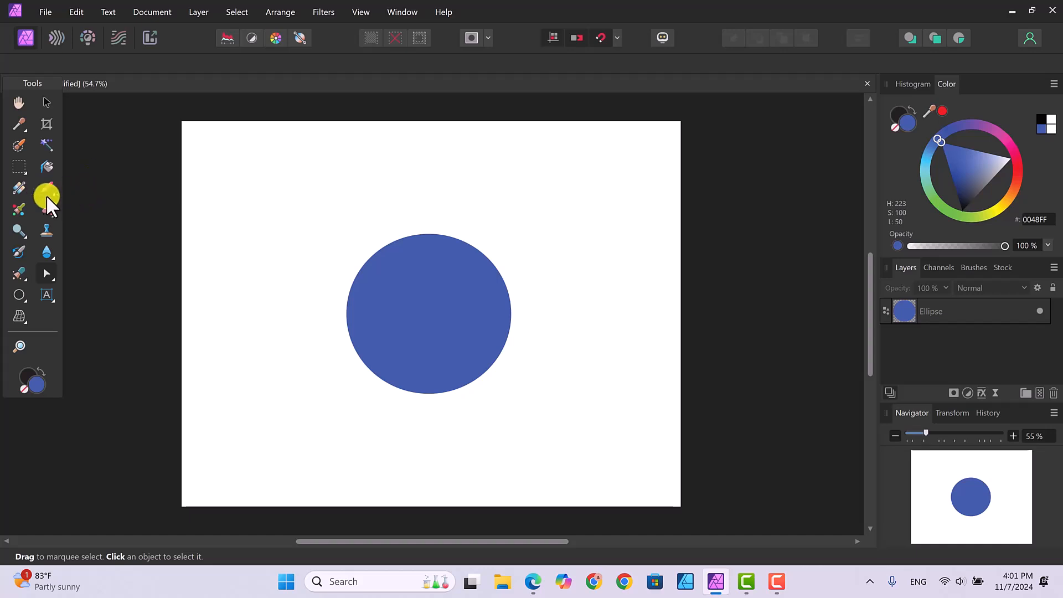
# Drag a diagonal linear gradient across the circle and colour its end stop blue.
pyautogui.click(18, 186)
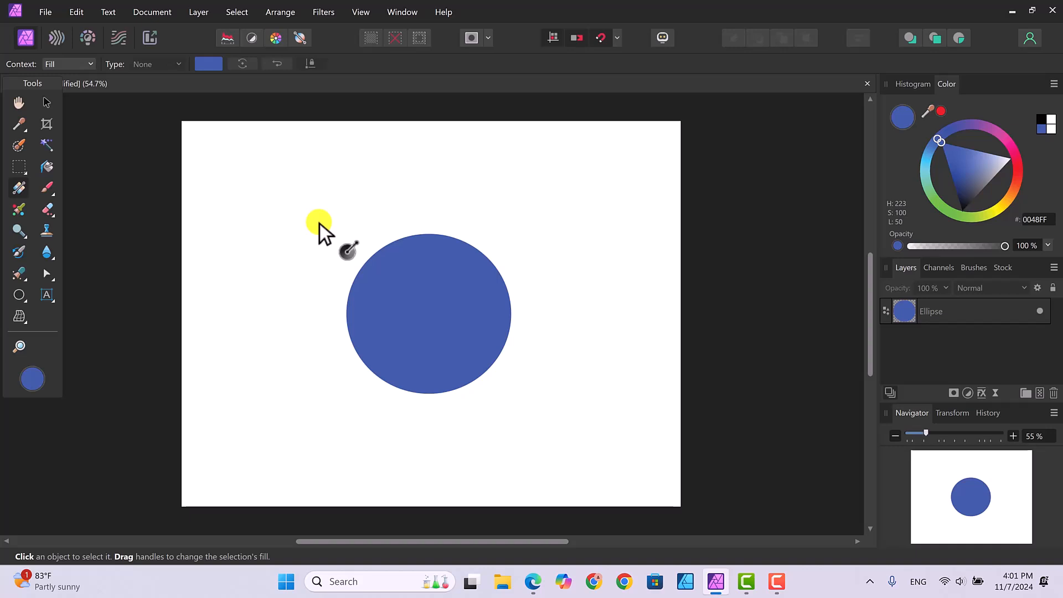
pyautogui.click(973, 308)
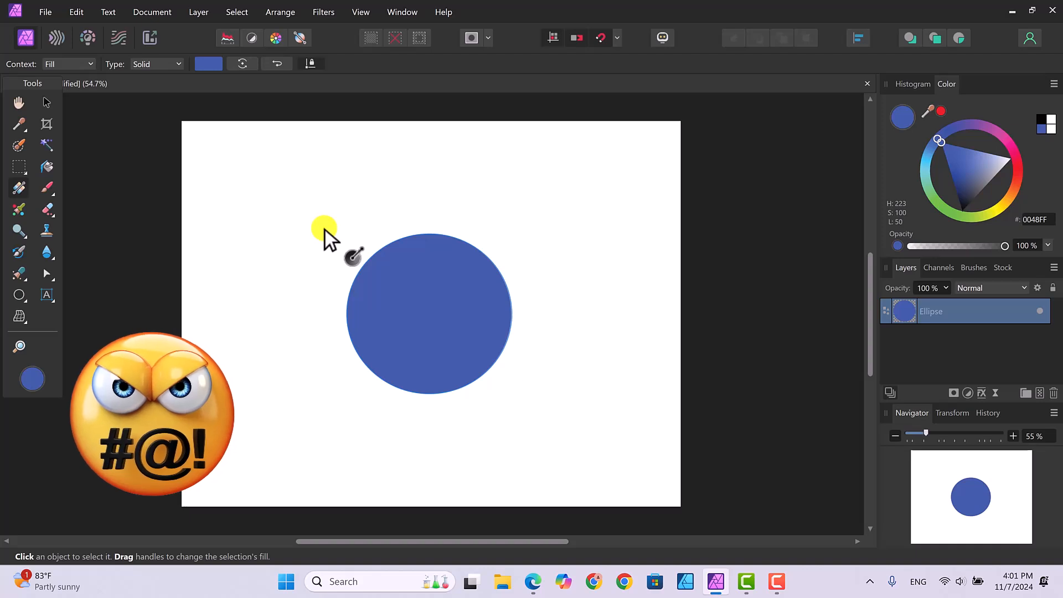
pyautogui.moveTo(325, 230); pyautogui.dragTo(547, 404)
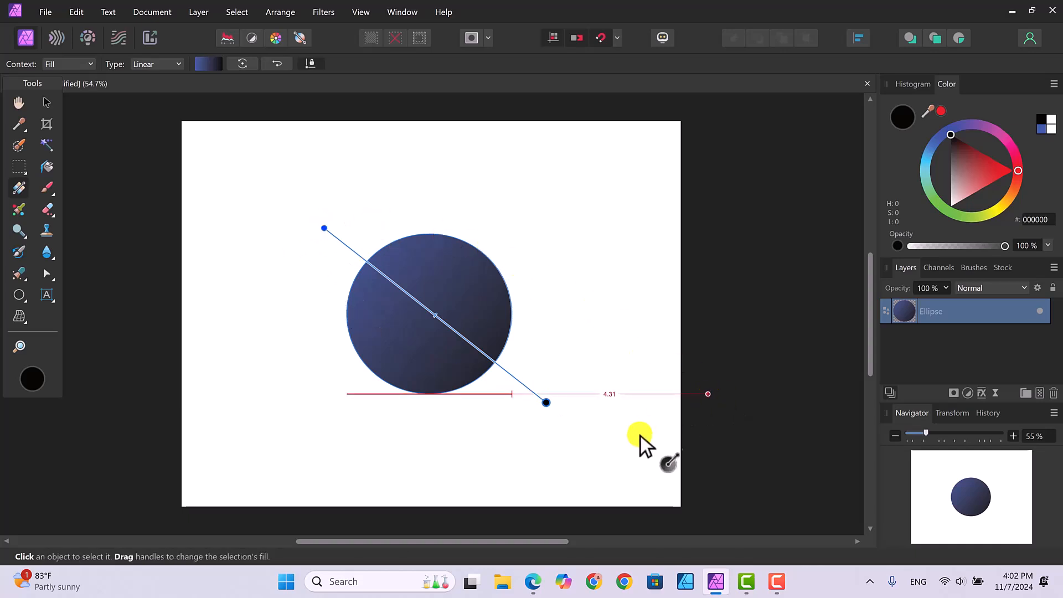
pyautogui.click(556, 415)
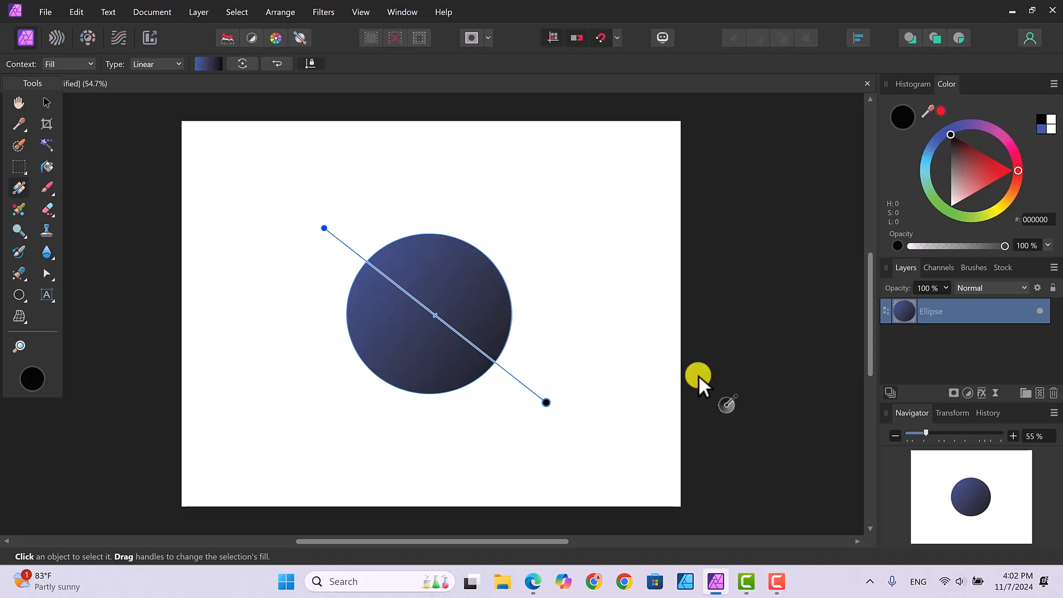
pyautogui.click(940, 136)
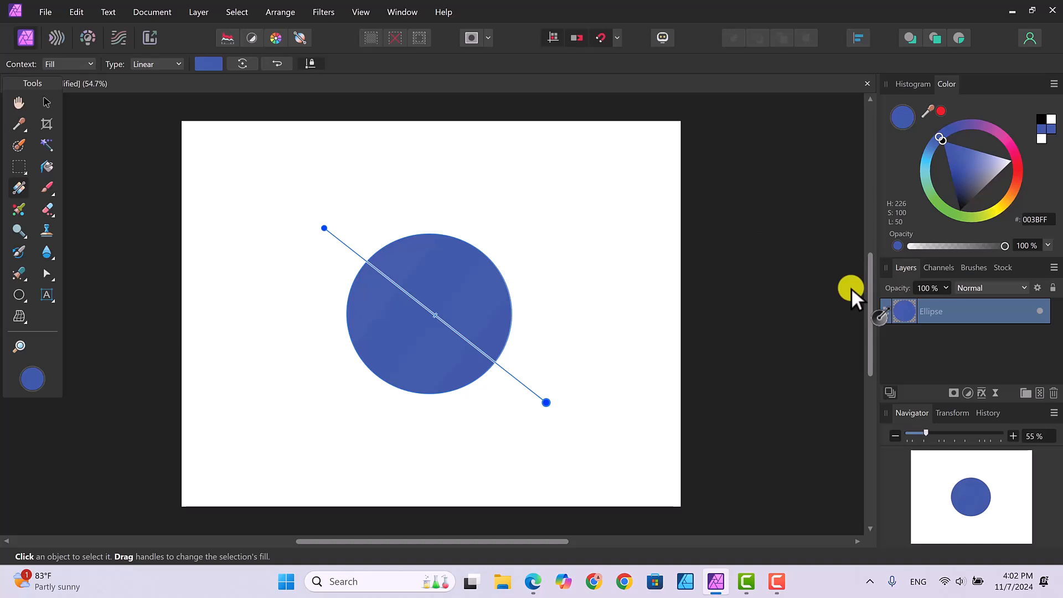
pyautogui.click(326, 228)
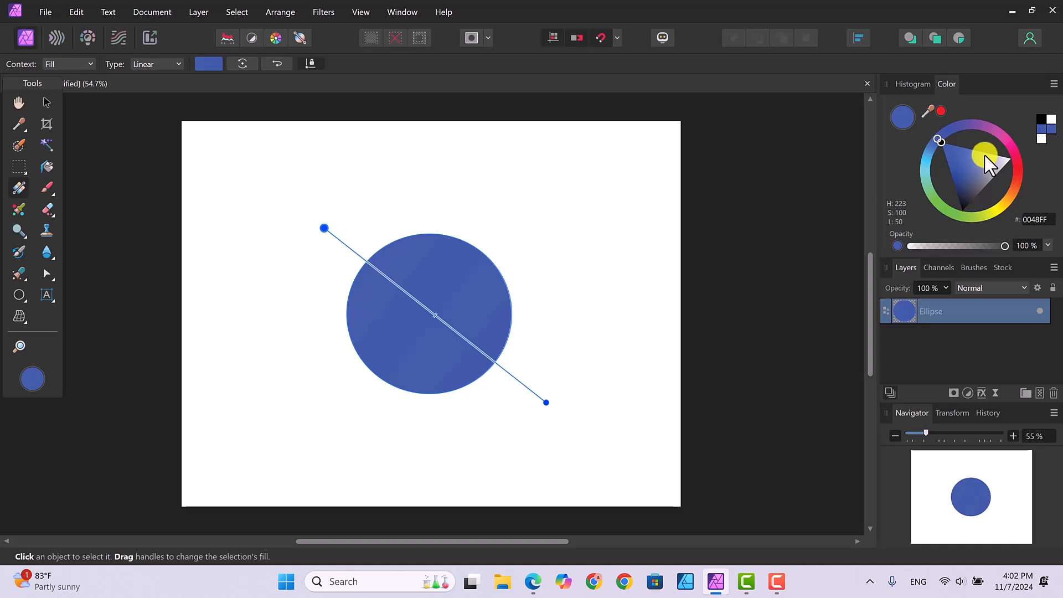
# Recolour the gradient's start stop to pale blue 92CBF9 and add middle stops for a light-to-deep fade.
pyautogui.click(929, 148)
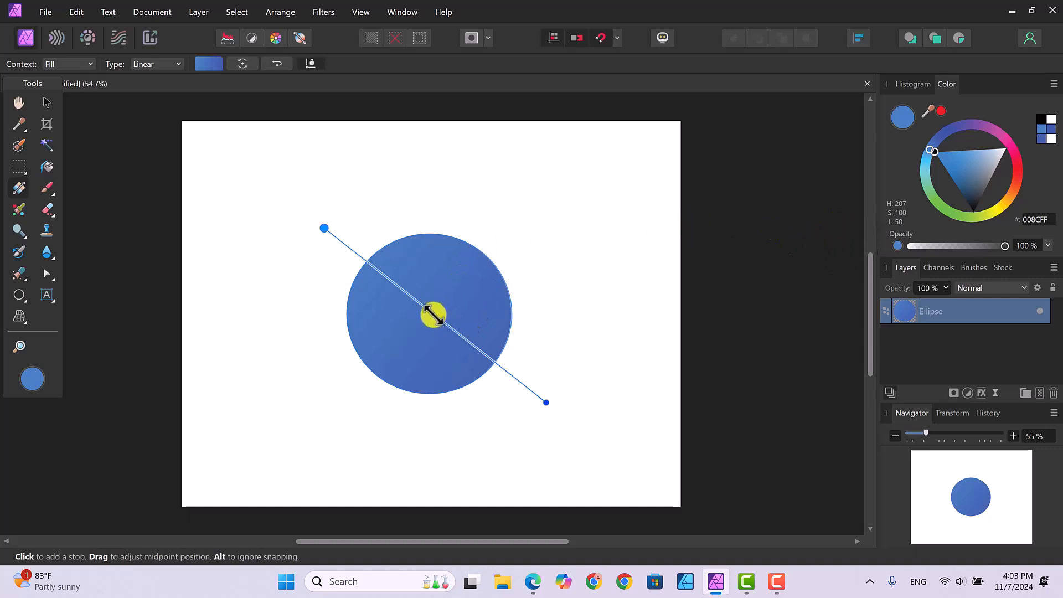
pyautogui.moveTo(433, 314); pyautogui.dragTo(397, 291)
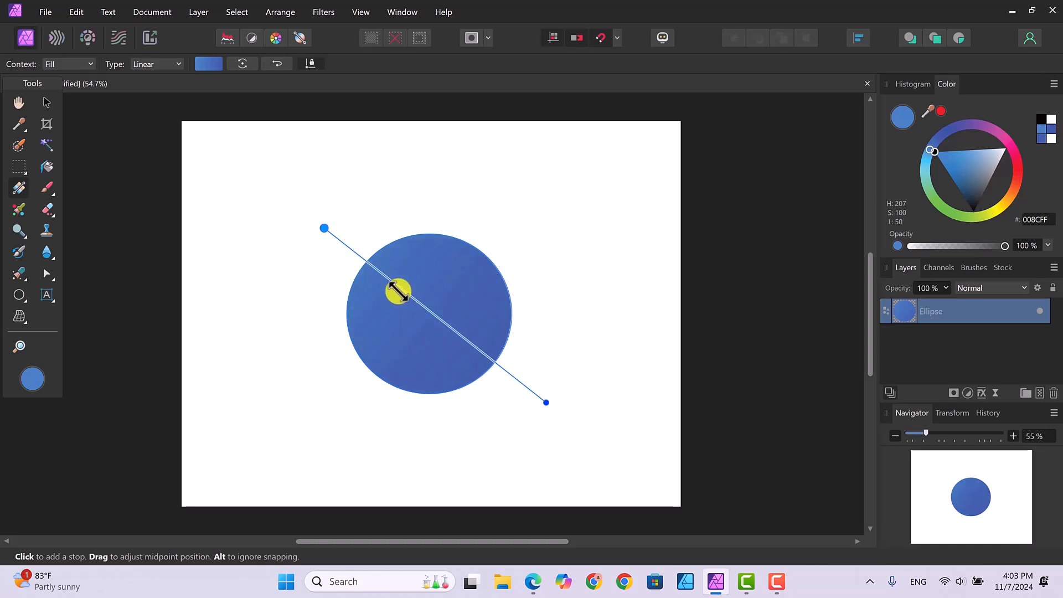
pyautogui.click(454, 332)
pyautogui.moveTo(457, 335)
pyautogui.mouseDown()
pyautogui.moveTo(468, 342)
pyautogui.moveTo(413, 300)
pyautogui.moveTo(468, 340)
pyautogui.mouseUp()
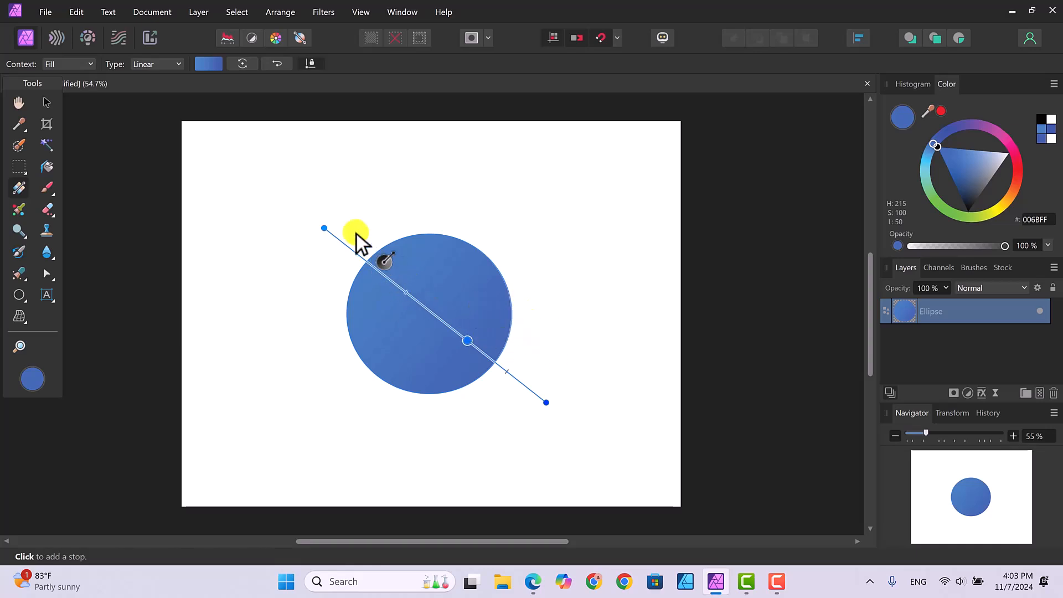
pyautogui.click(325, 228)
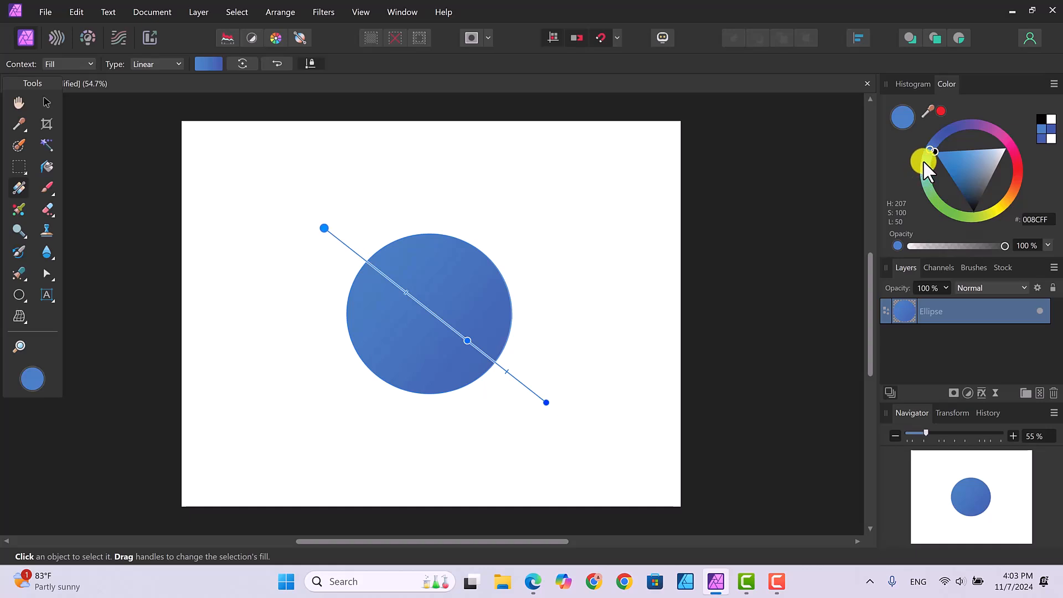
pyautogui.click(976, 151)
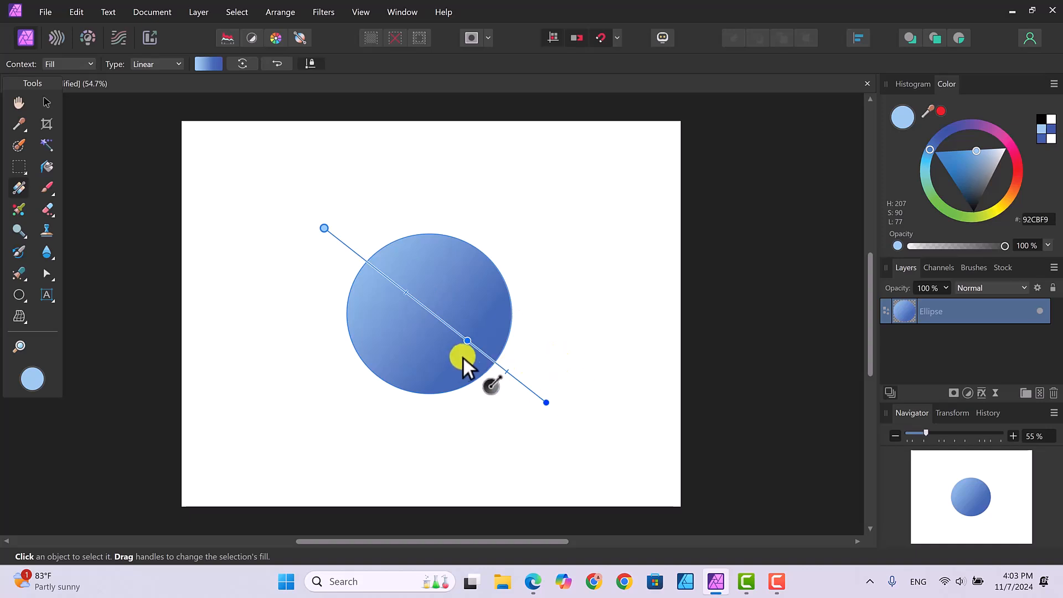
pyautogui.click(469, 343)
pyautogui.click(45, 102)
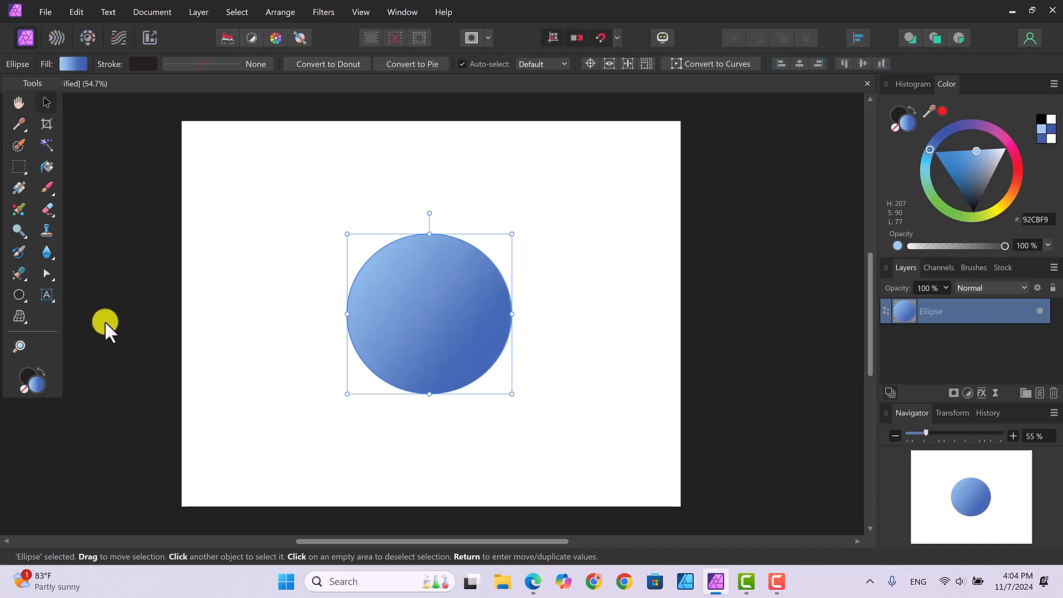
# Draw a crescent on the left of the sphere, widen it and fill it white.
pyautogui.click(25, 300)
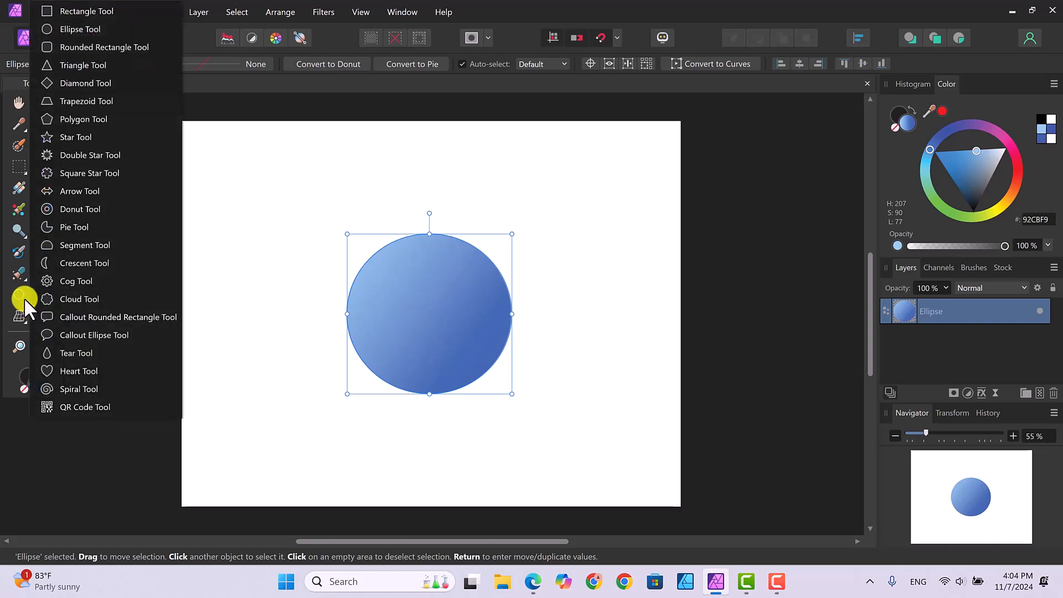
pyautogui.click(78, 261)
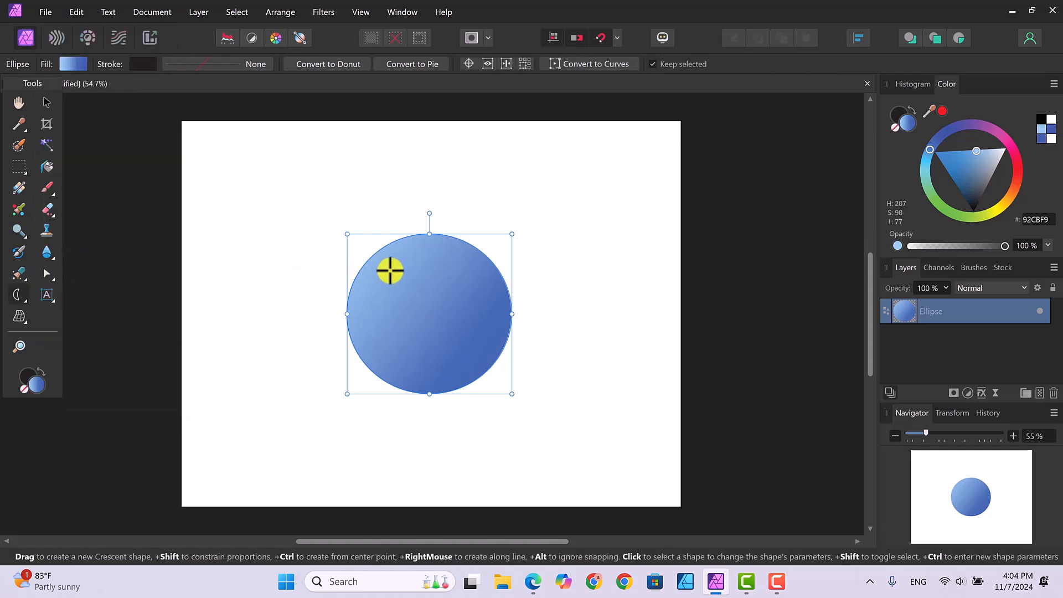
pyautogui.moveTo(391, 271); pyautogui.dragTo(399, 354)
pyautogui.click(406, 355)
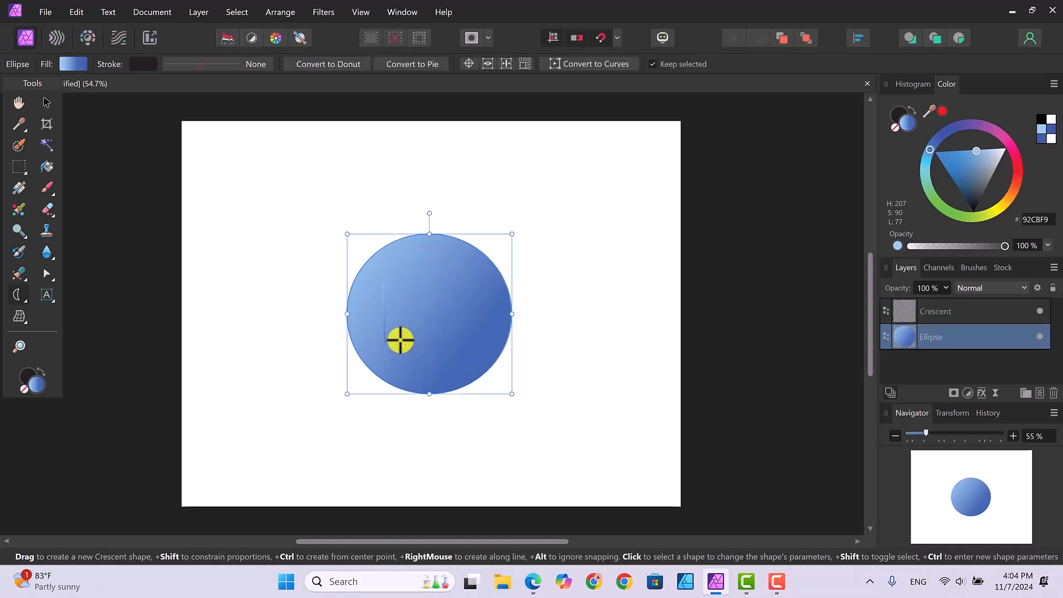
pyautogui.click(969, 309)
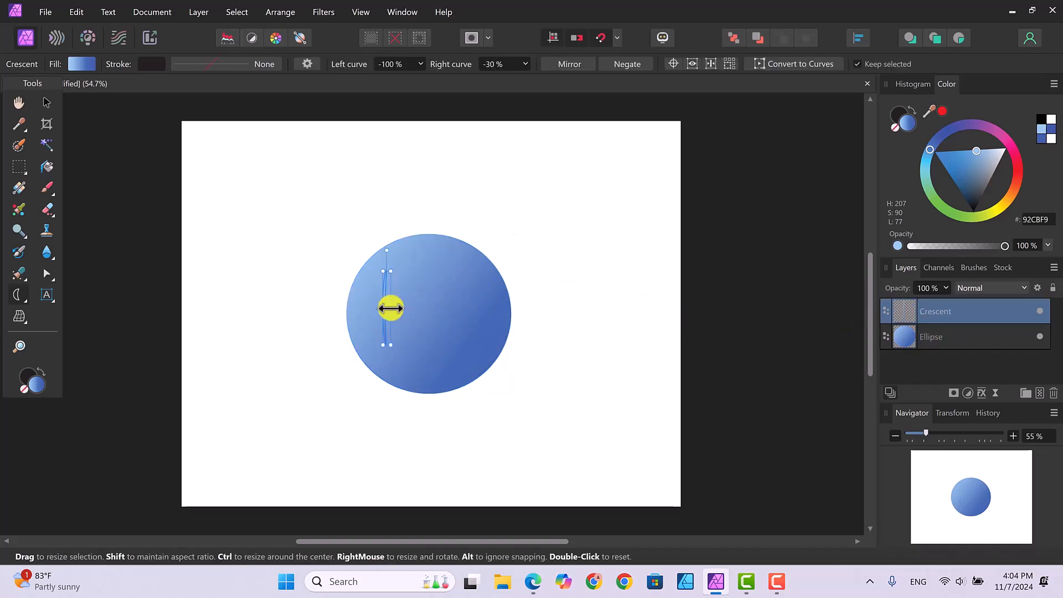
pyautogui.moveTo(399, 309); pyautogui.dragTo(432, 313)
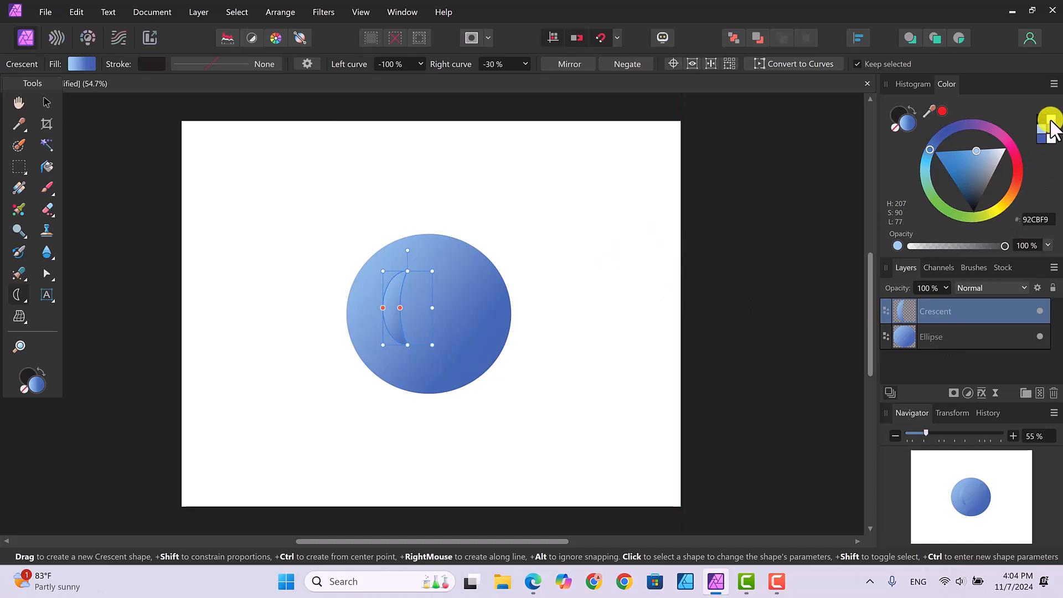
pyautogui.click(1051, 120)
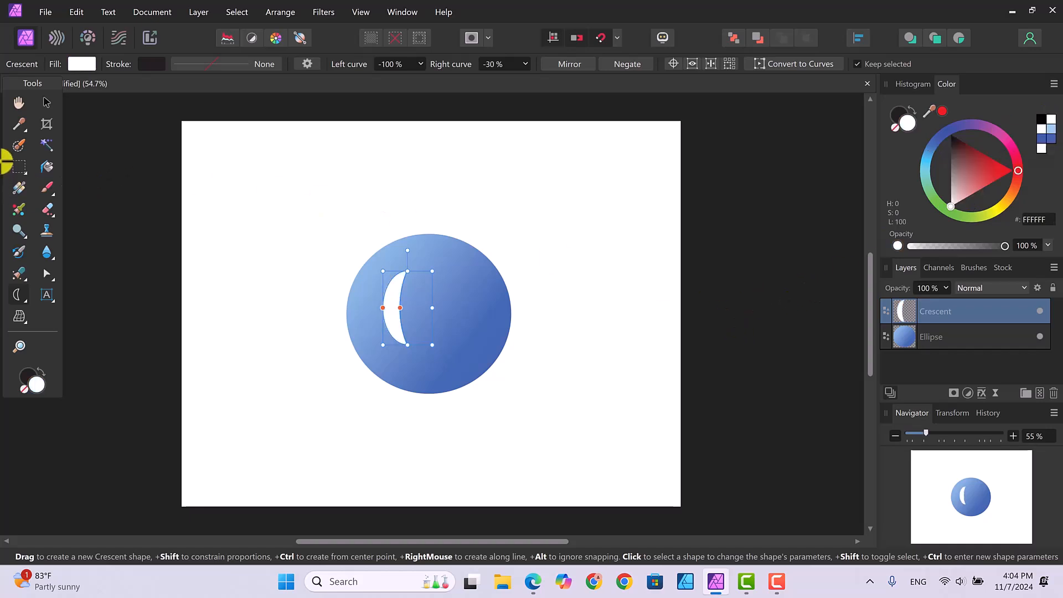
# Move the white crescent left to the sphere's edge and tilt it slightly clockwise.
pyautogui.click(45, 104)
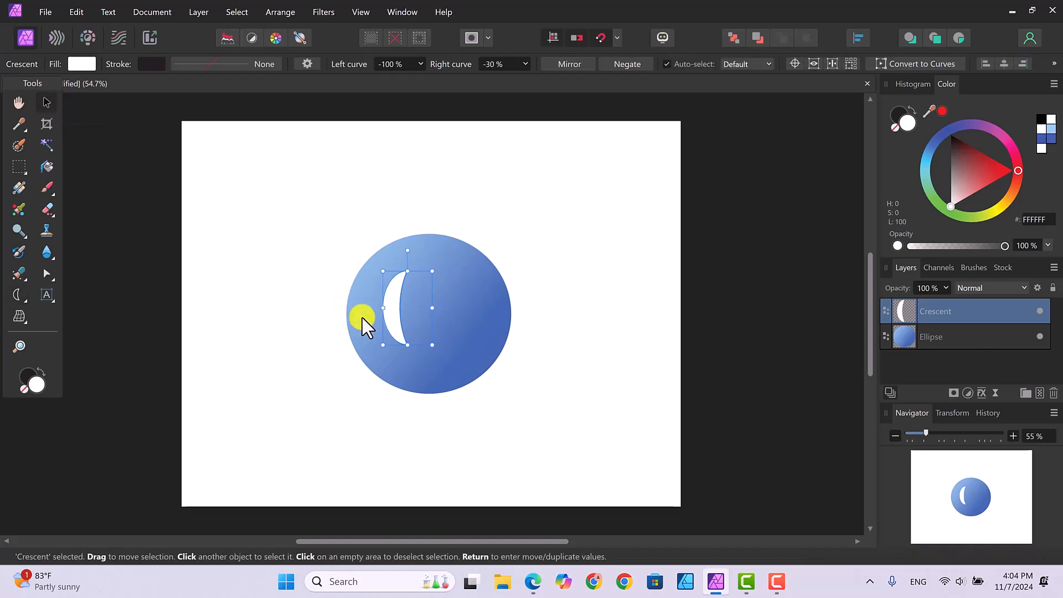
pyautogui.moveTo(396, 334); pyautogui.dragTo(379, 334)
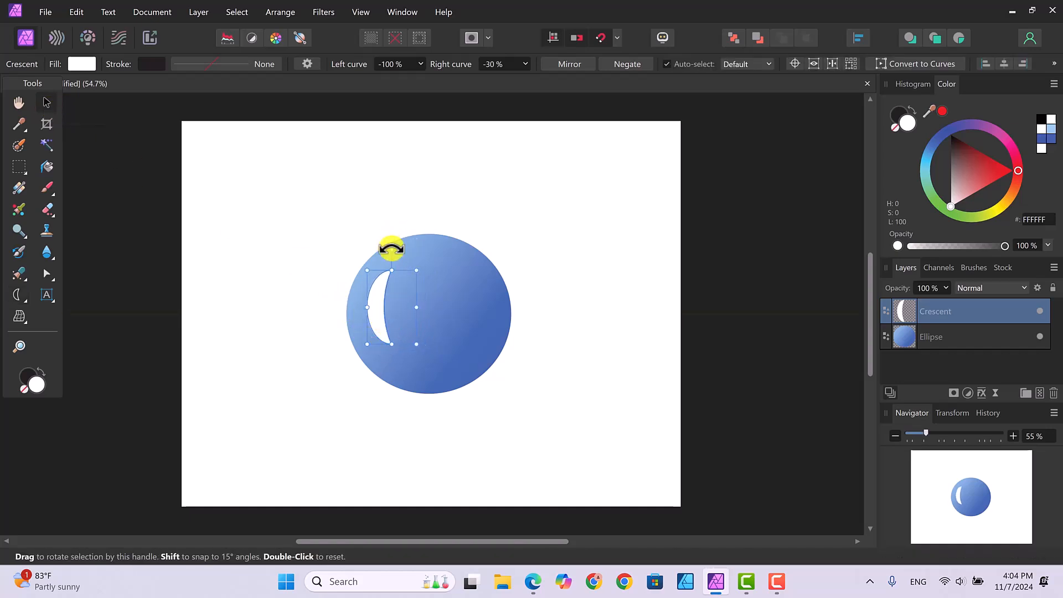
pyautogui.moveTo(400, 249); pyautogui.dragTo(402, 242)
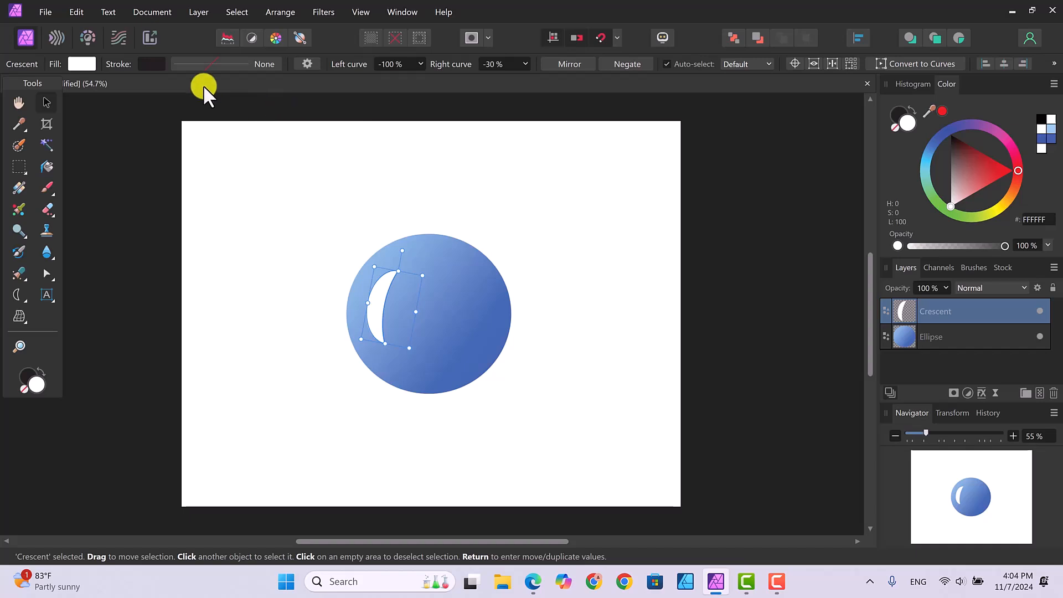
pyautogui.click(198, 11)
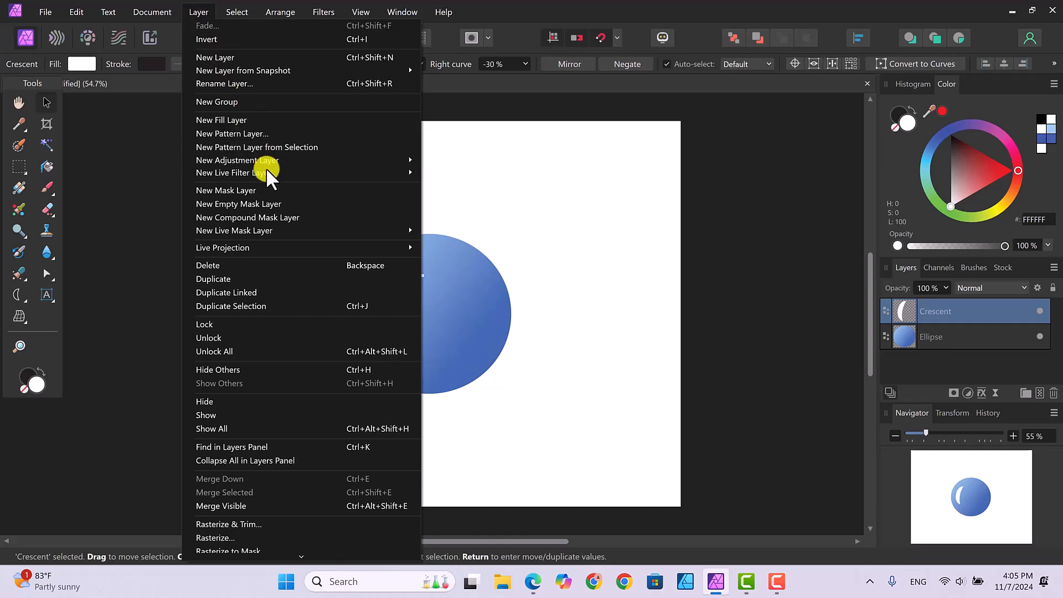
# Add a live Gaussian Blur filter to the crescent with Lighten blend mode and 42 px radius.
pyautogui.moveTo(266, 172)
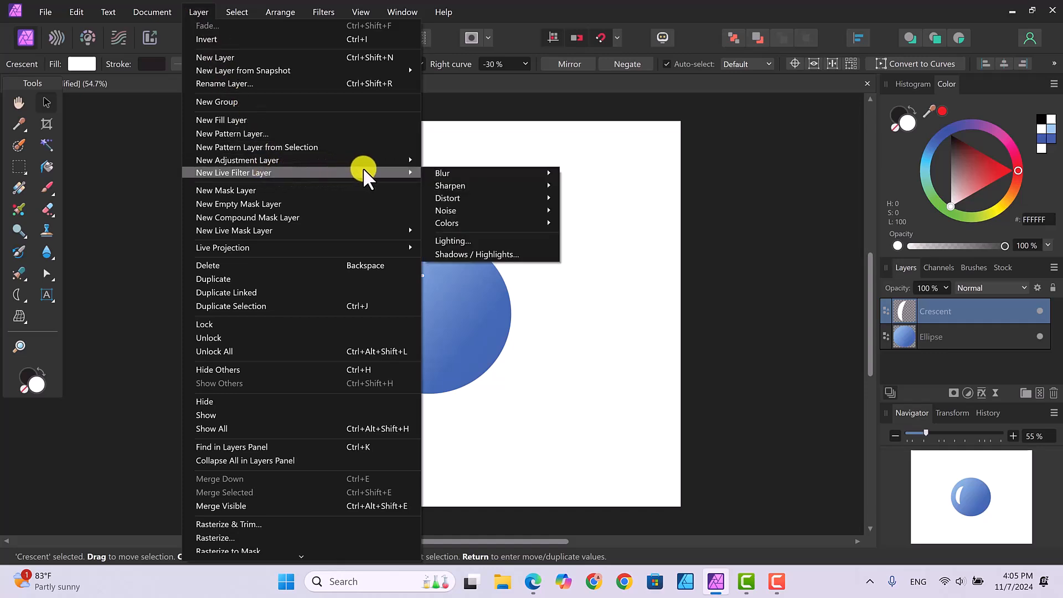
pyautogui.moveTo(443, 177)
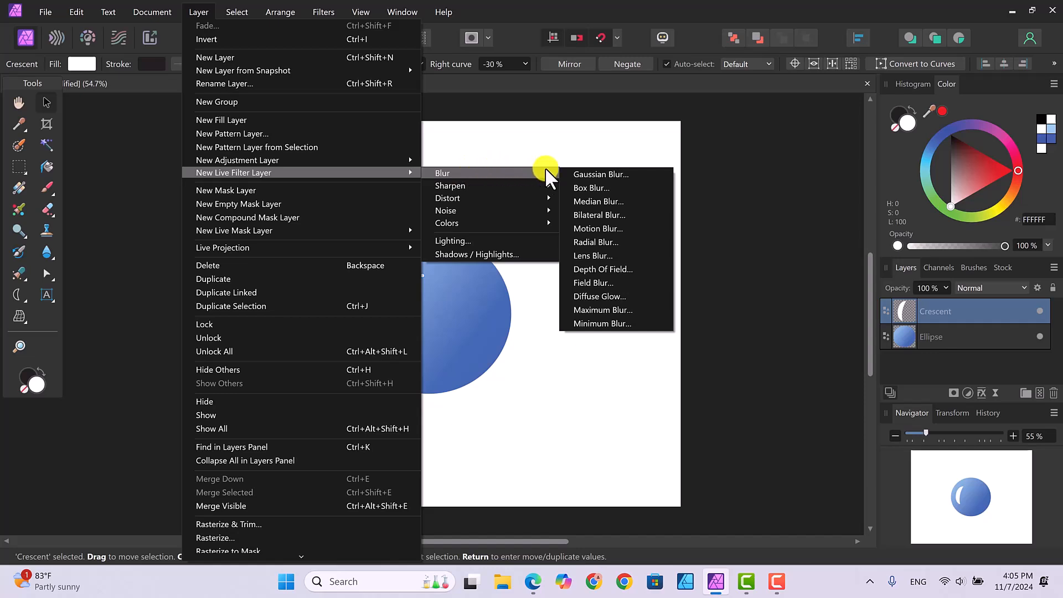
pyautogui.click(593, 173)
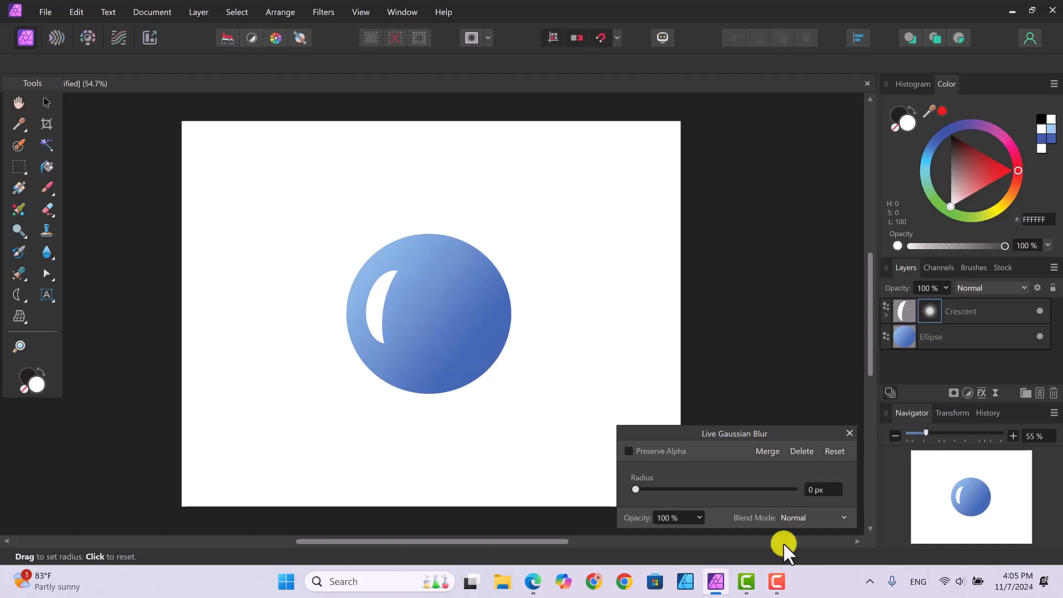
pyautogui.click(836, 517)
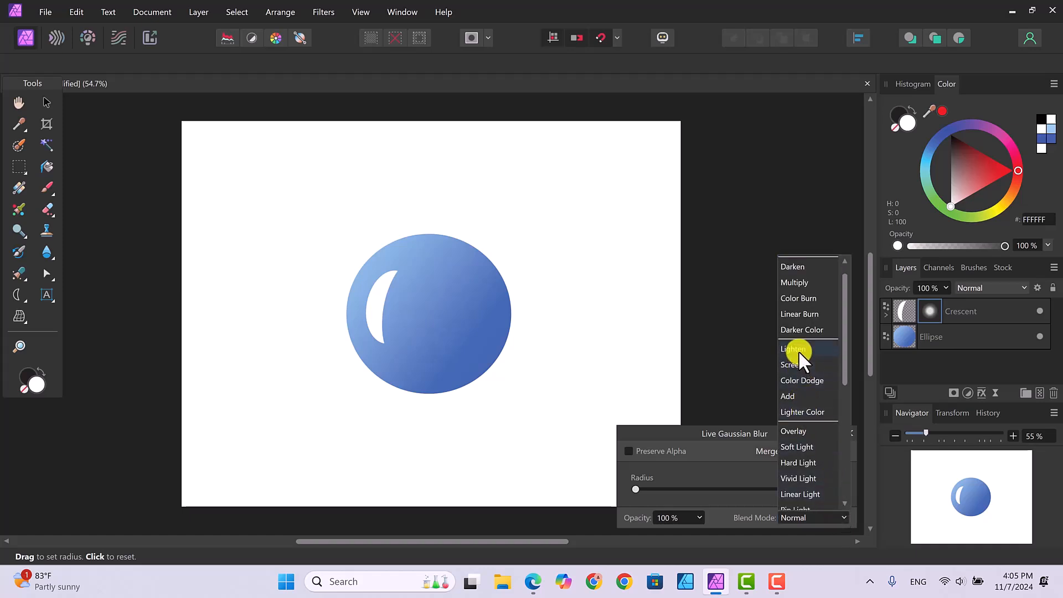
pyautogui.click(799, 351)
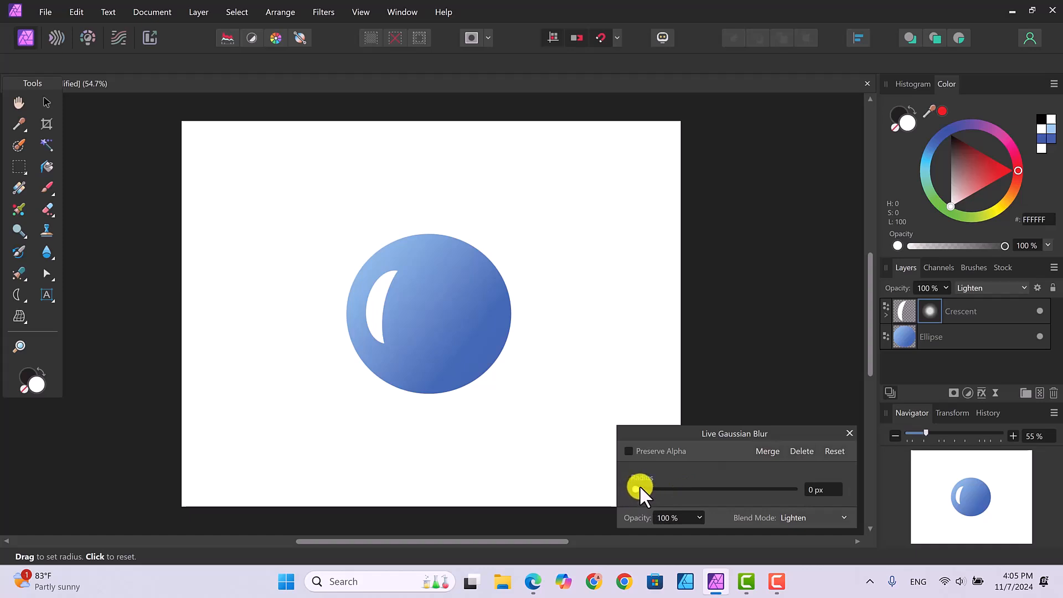
pyautogui.moveTo(634, 489); pyautogui.dragTo(763, 486)
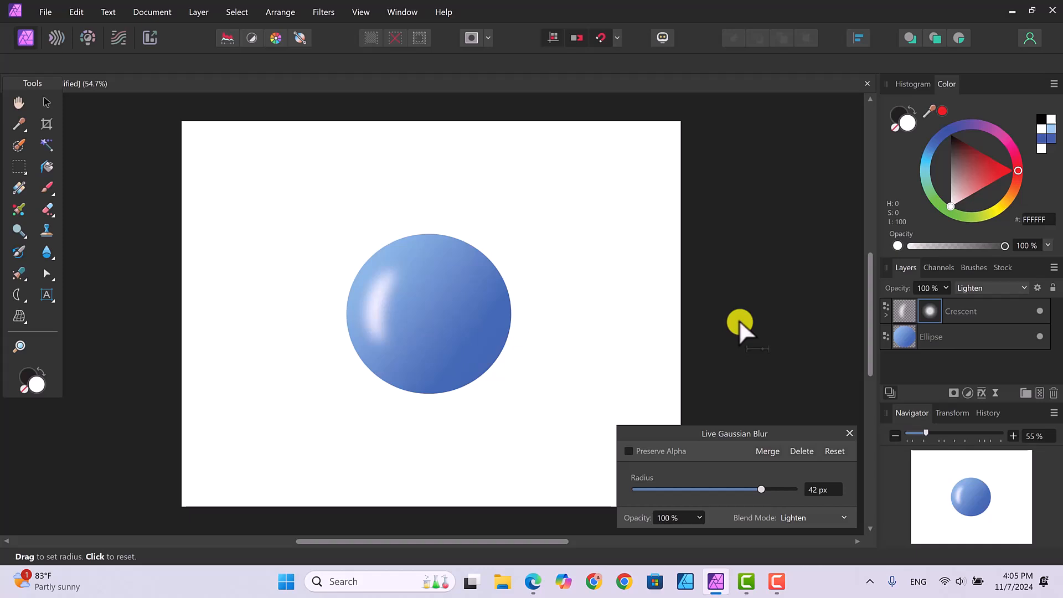
pyautogui.click(851, 433)
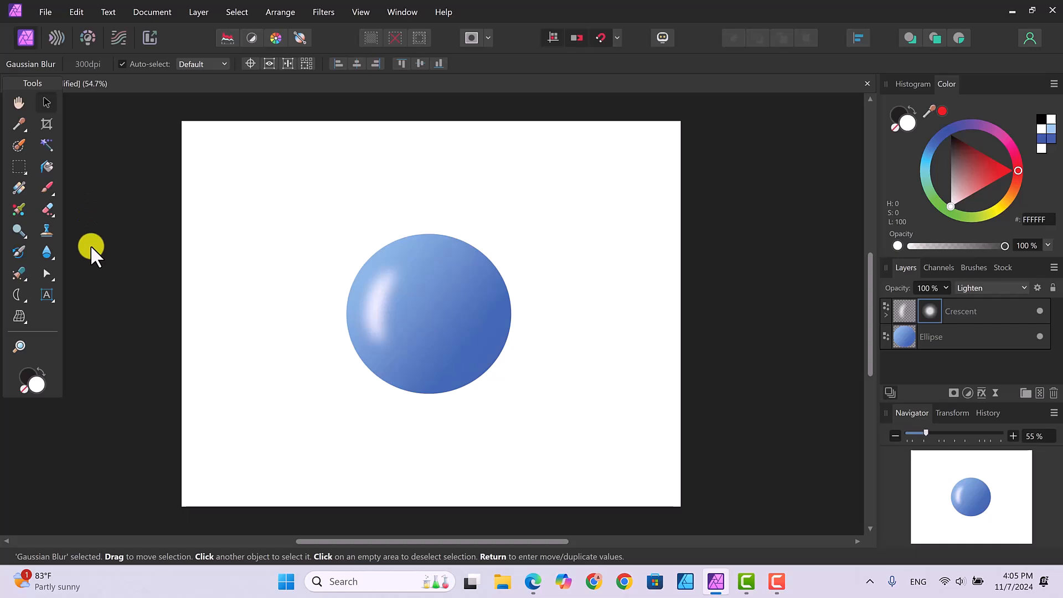
# Draw a small white ellipse on the sphere, widen and heighten it, then centre it.
pyautogui.click(24, 302)
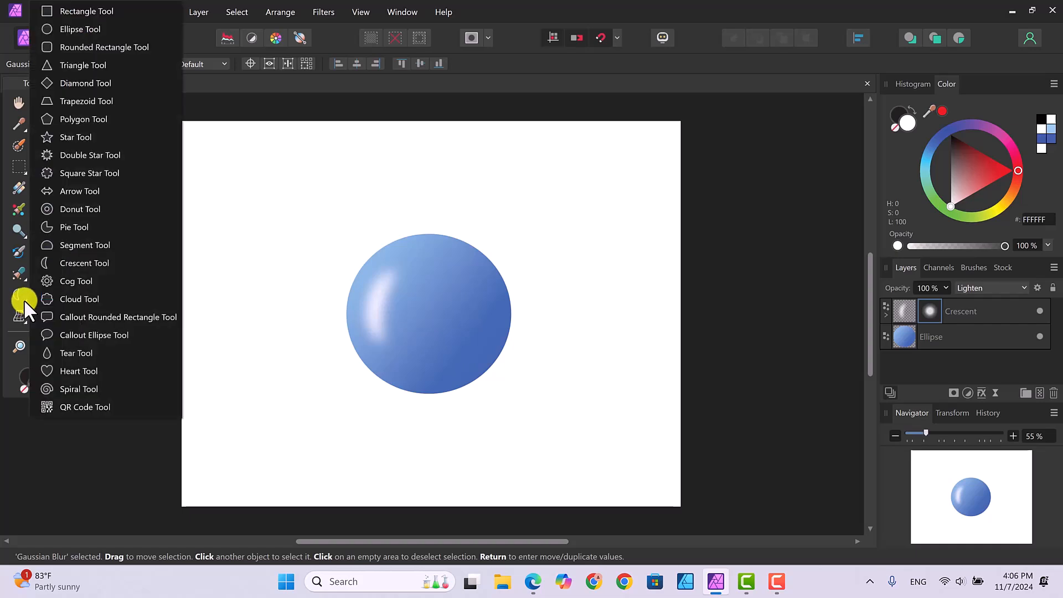
pyautogui.click(84, 29)
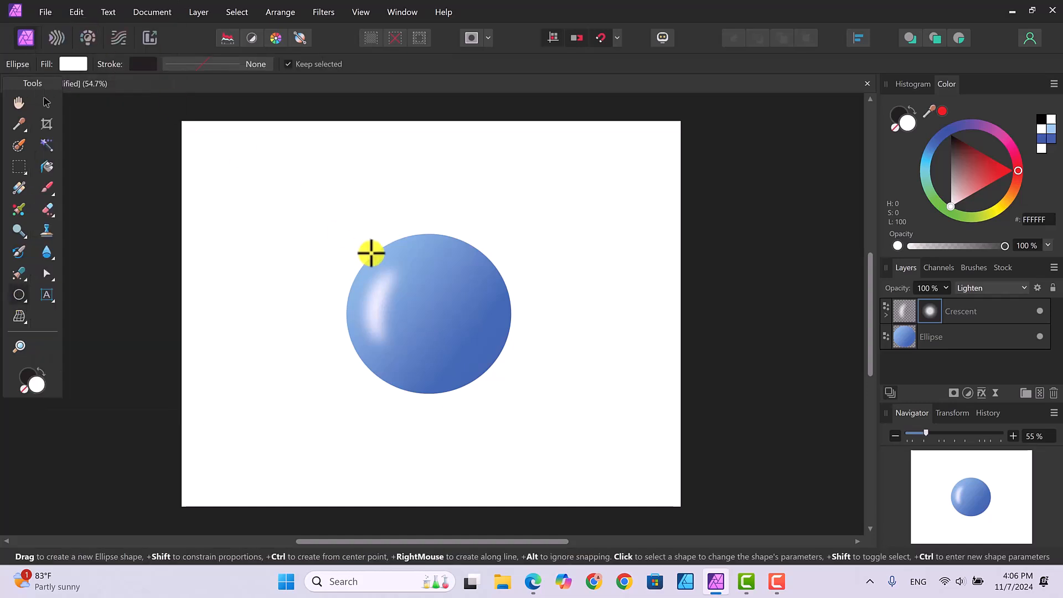
pyautogui.moveTo(444, 305); pyautogui.dragTo(498, 366)
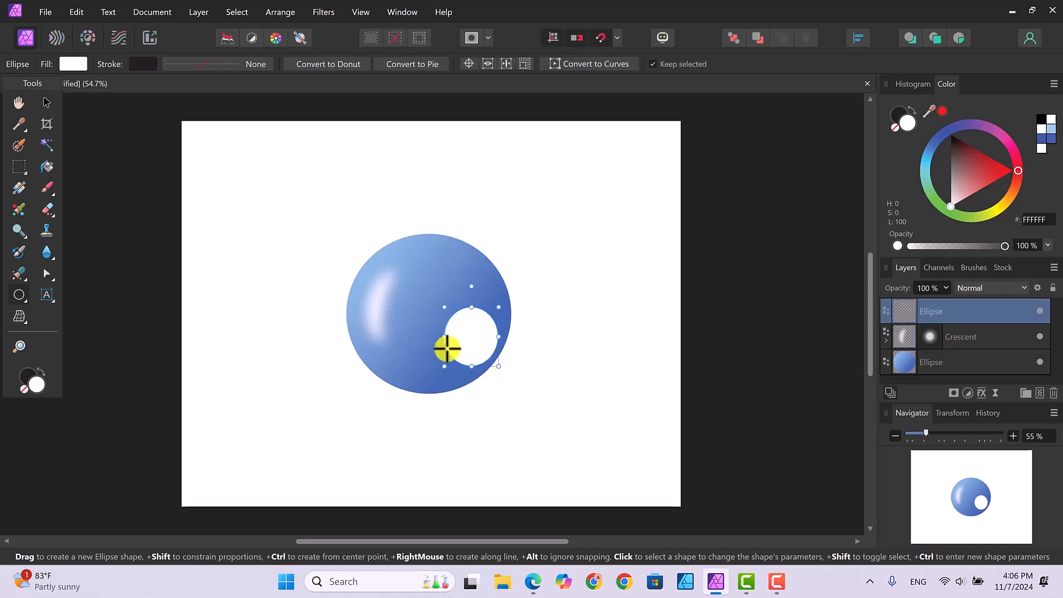
pyautogui.moveTo(444, 337); pyautogui.dragTo(432, 336)
pyautogui.moveTo(466, 304); pyautogui.dragTo(466, 297)
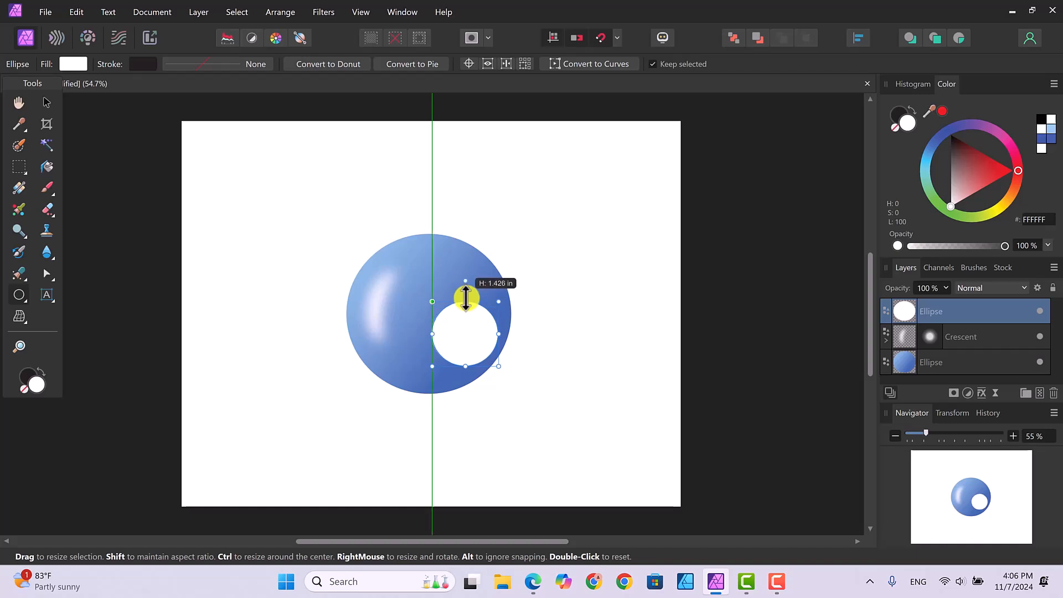
pyautogui.click(47, 101)
pyautogui.moveTo(453, 327); pyautogui.dragTo(440, 318)
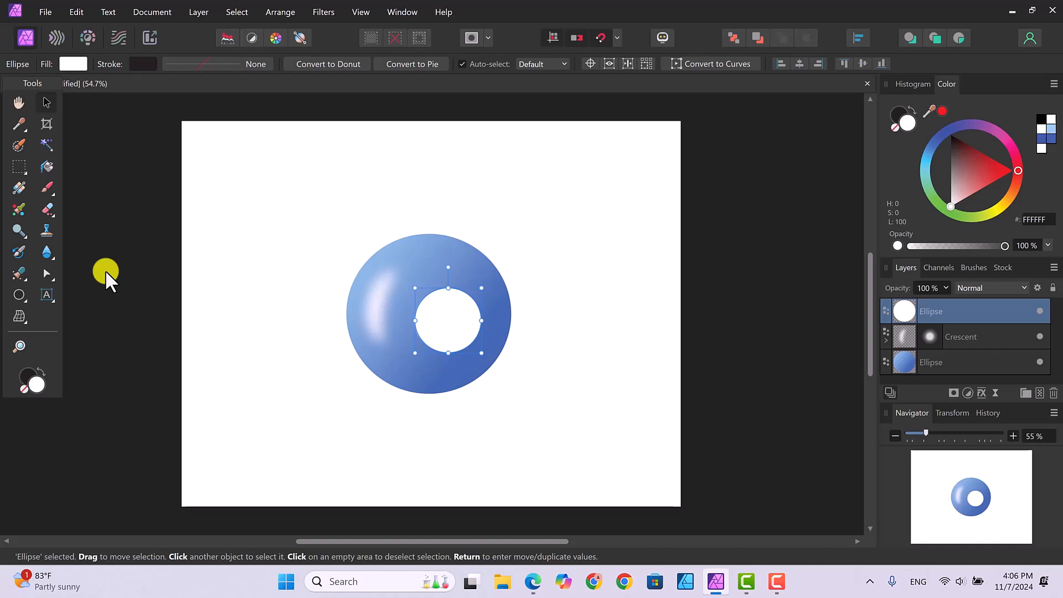
# Type a black '2' in an artistic text box inside the white circle and centre it.
pyautogui.click(46, 297)
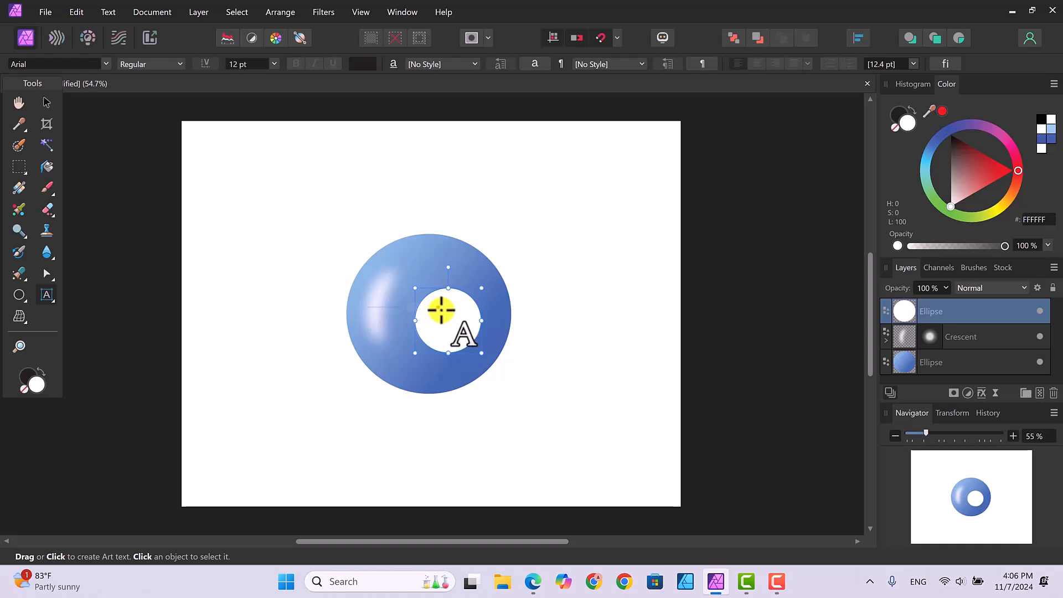
pyautogui.moveTo(443, 308); pyautogui.dragTo(444, 336)
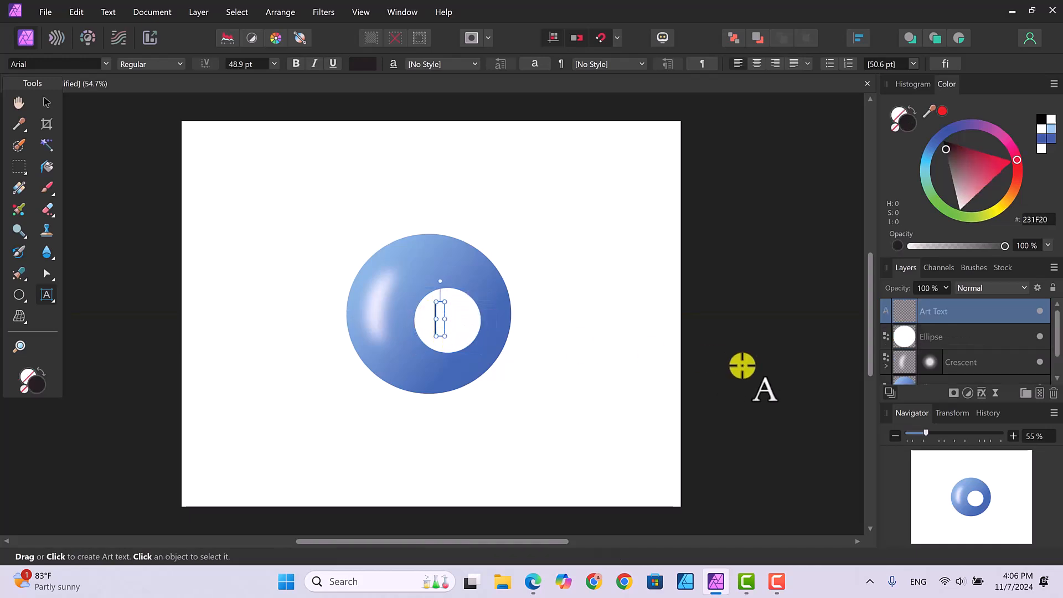
pyautogui.write('2')
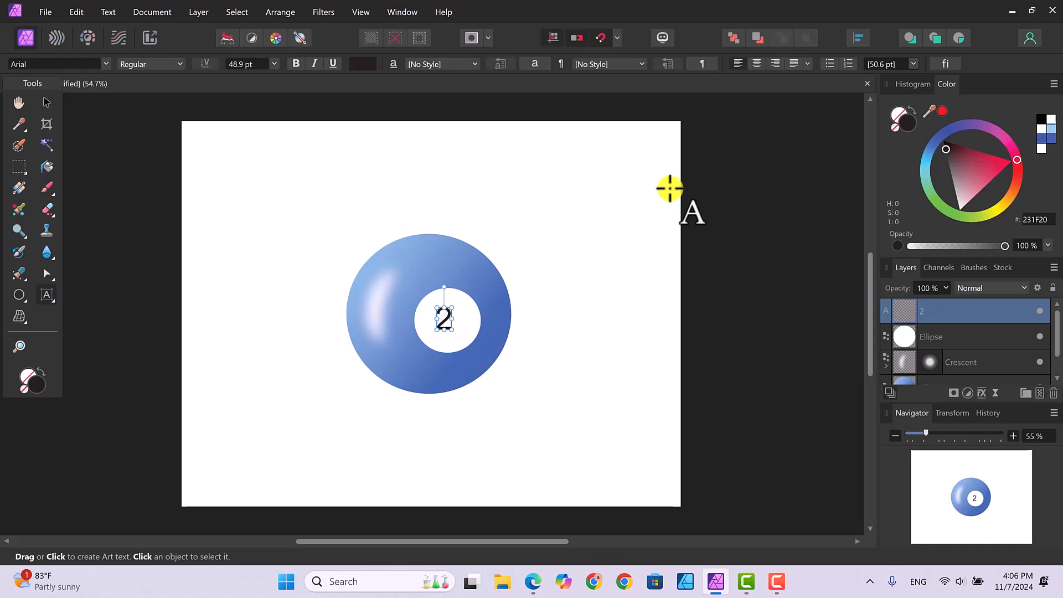
pyautogui.click(44, 104)
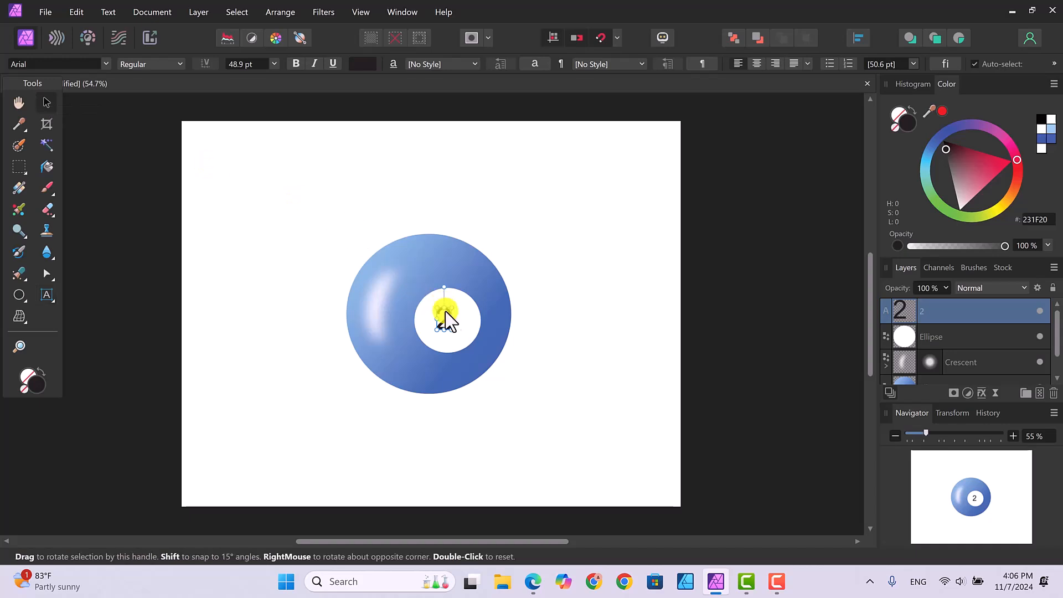
pyautogui.moveTo(449, 323); pyautogui.dragTo(461, 333)
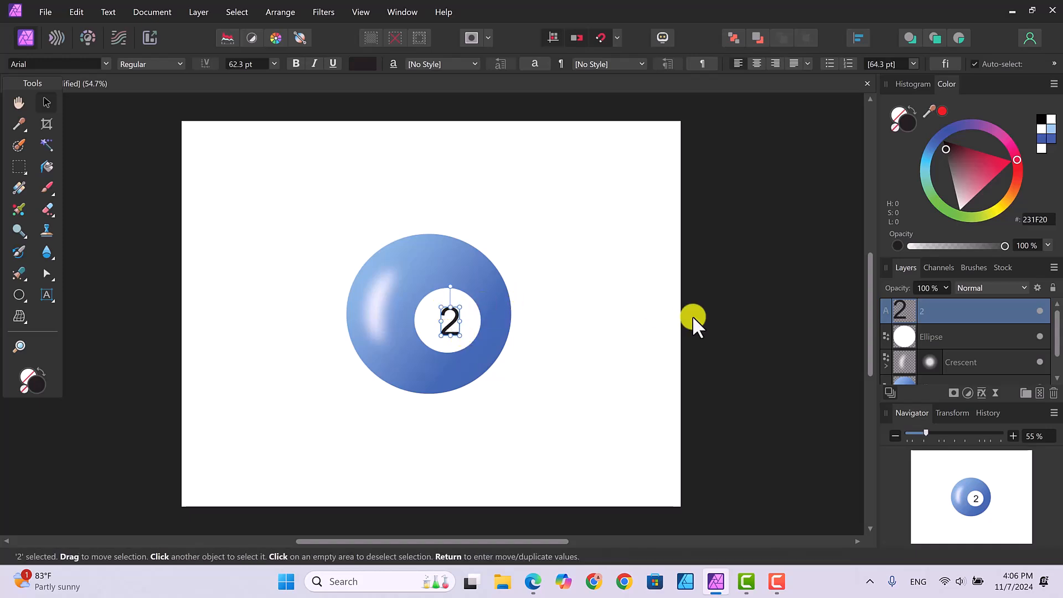
pyautogui.click(747, 345)
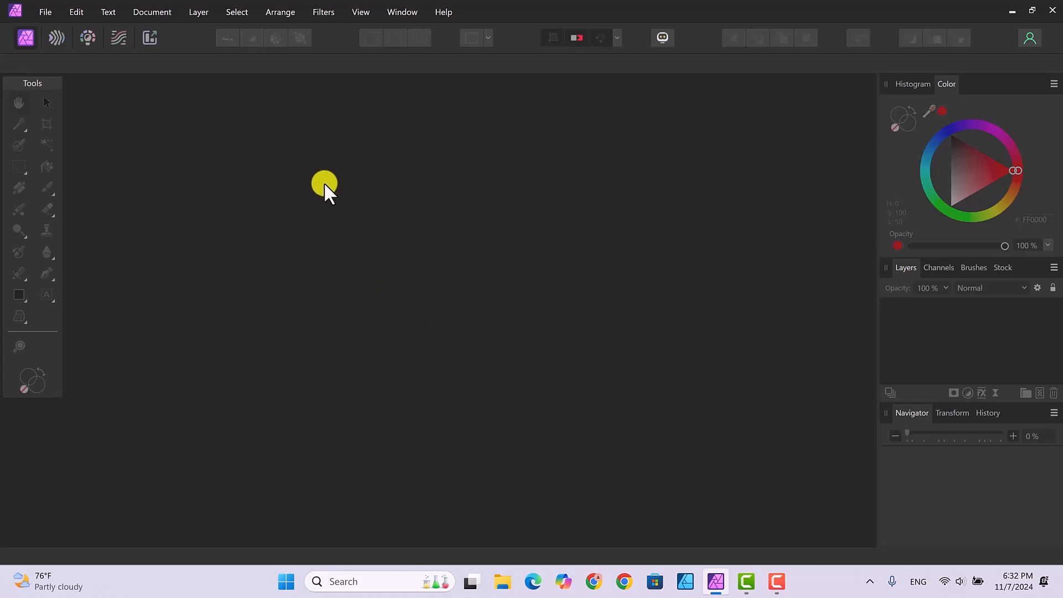
# Create another Letter document, 3300 × 2550 px at 300 DPI, with page margins turned off.
pyautogui.click(48, 11)
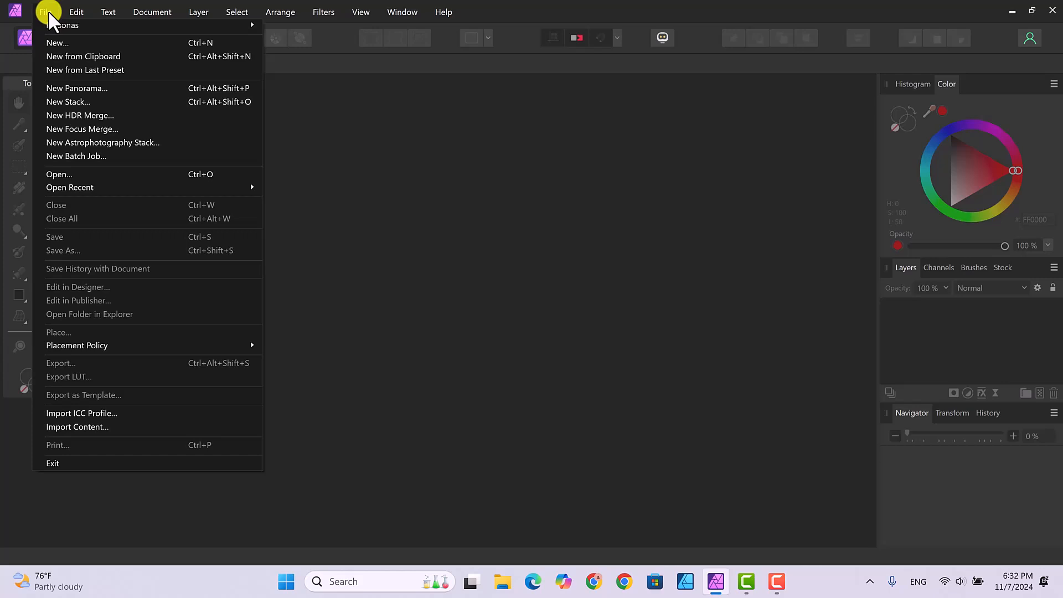
pyautogui.click(51, 39)
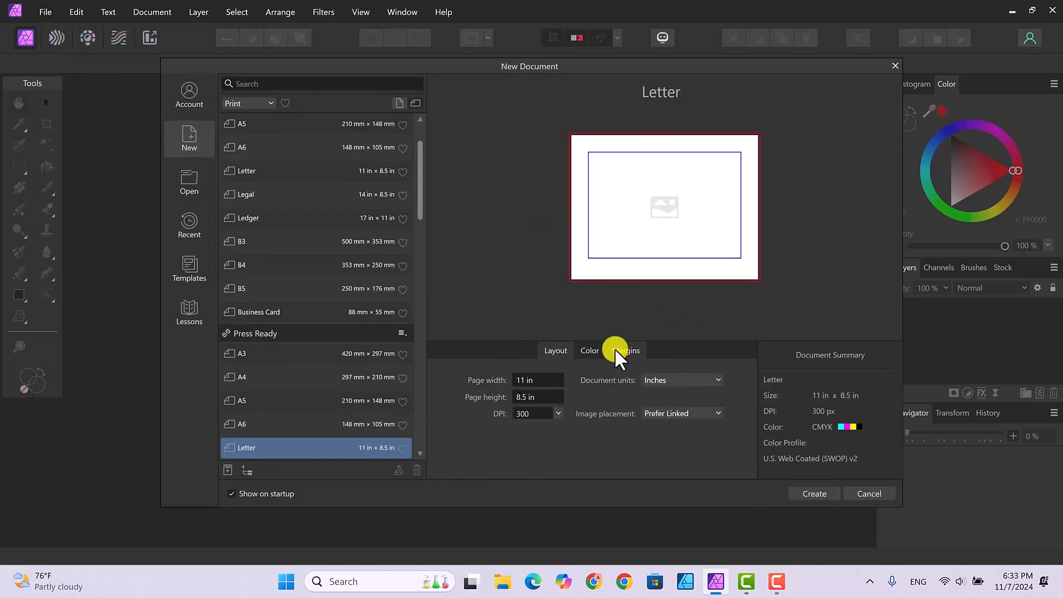
pyautogui.click(626, 352)
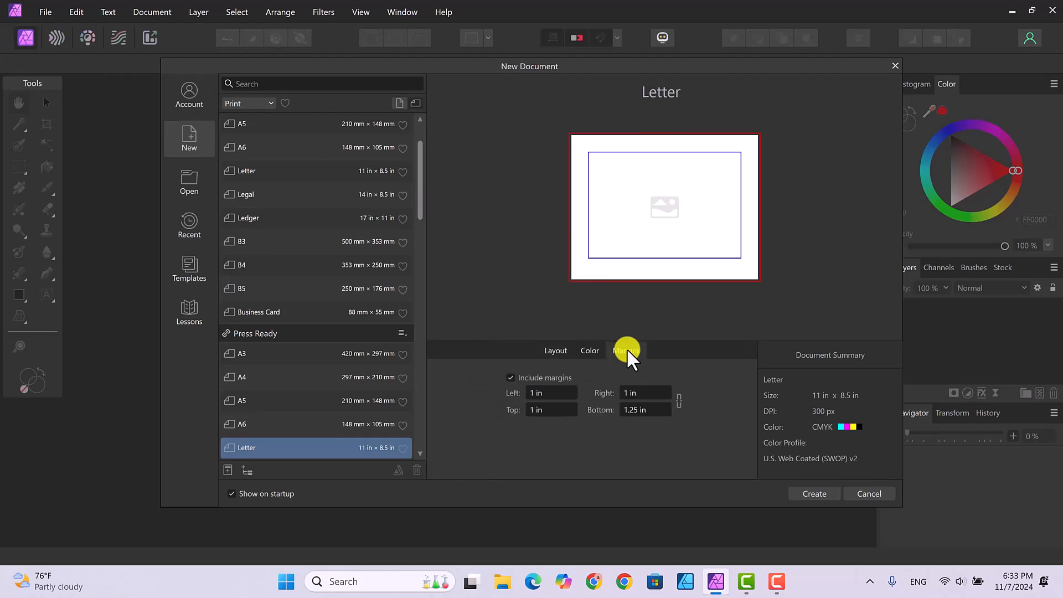
pyautogui.click(512, 376)
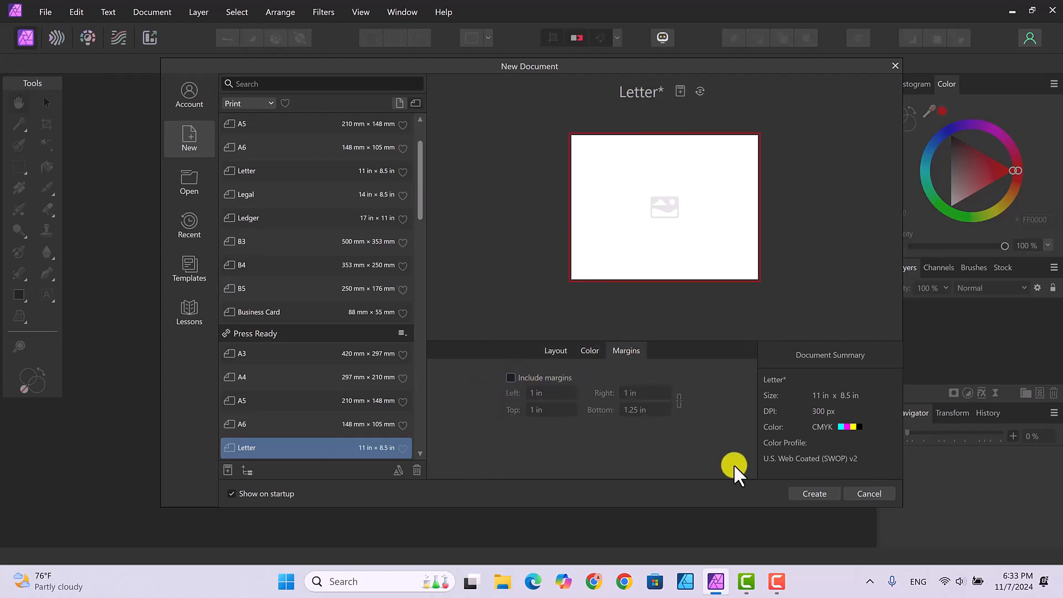
pyautogui.click(811, 491)
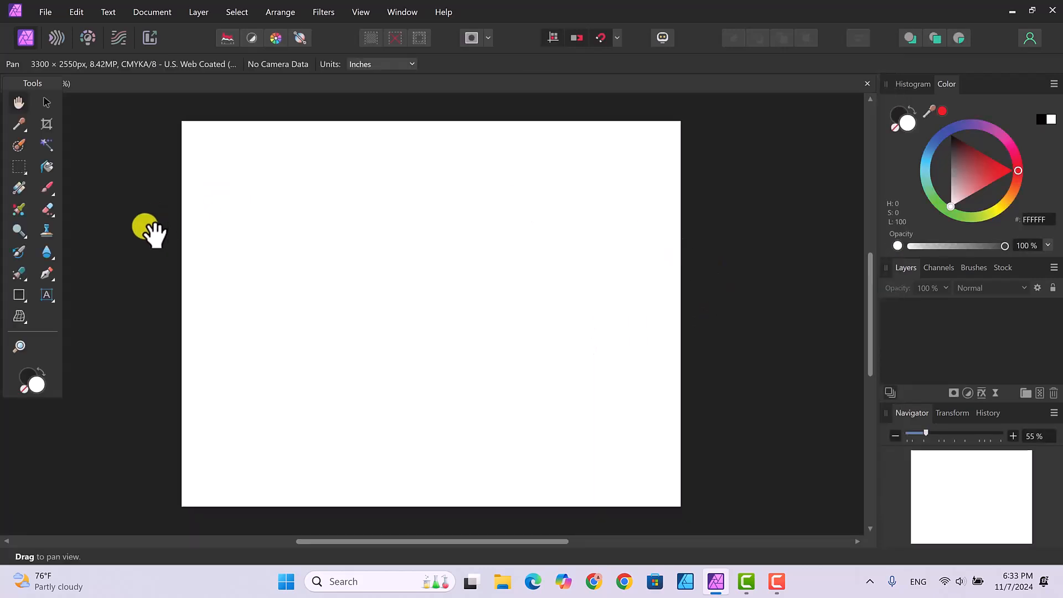
# Create art text reading 'Gradients' on the page.
pyautogui.click(46, 294)
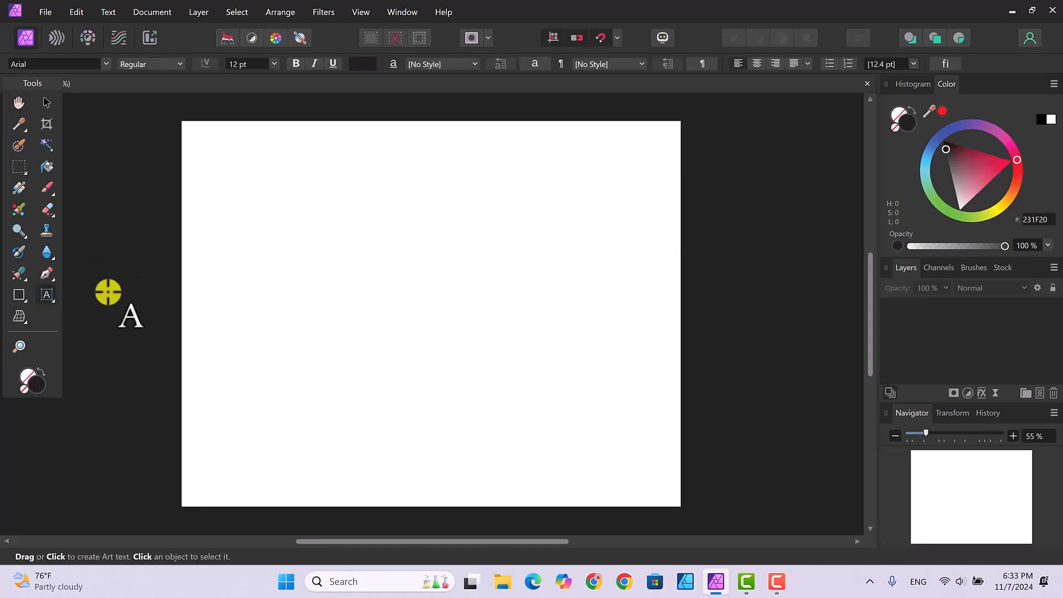
pyautogui.moveTo(294, 226); pyautogui.dragTo(297, 332)
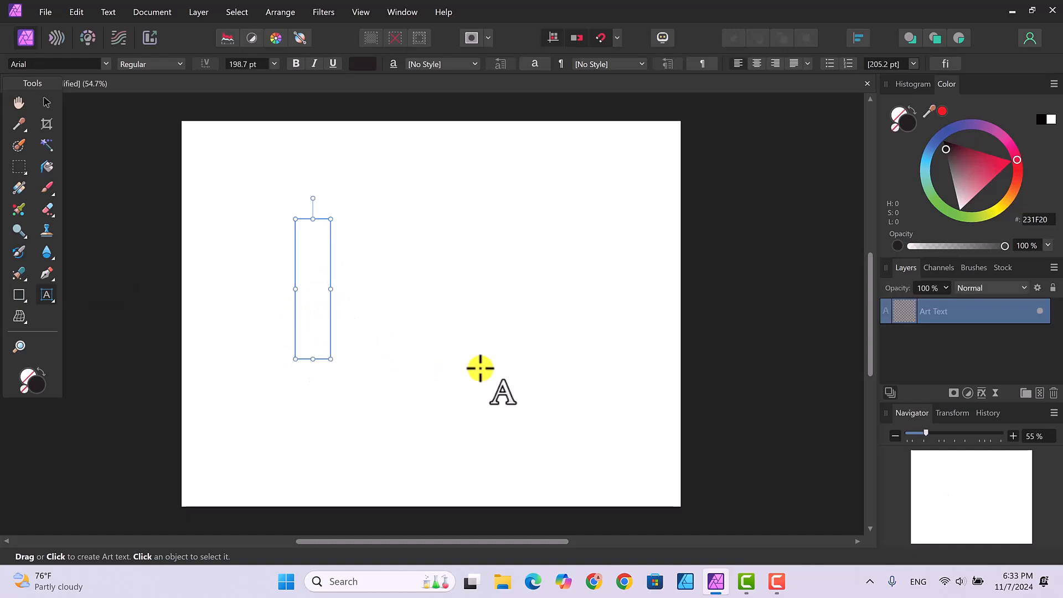
pyautogui.write('Gradients')
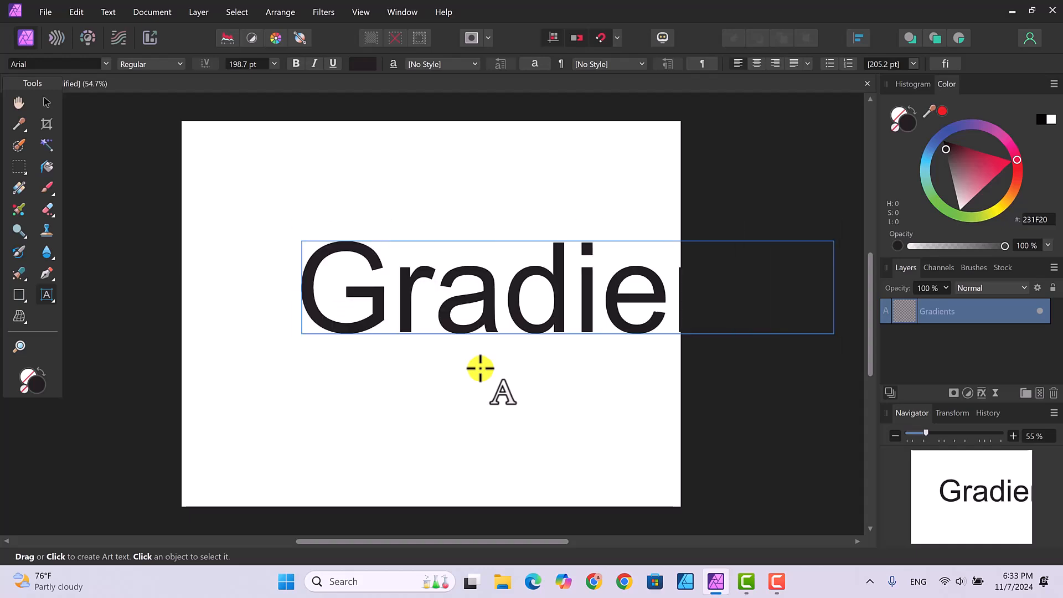
pyautogui.press('Escape')
pyautogui.moveTo(302, 240); pyautogui.dragTo(328, 246)
pyautogui.moveTo(324, 266); pyautogui.dragTo(436, 287)
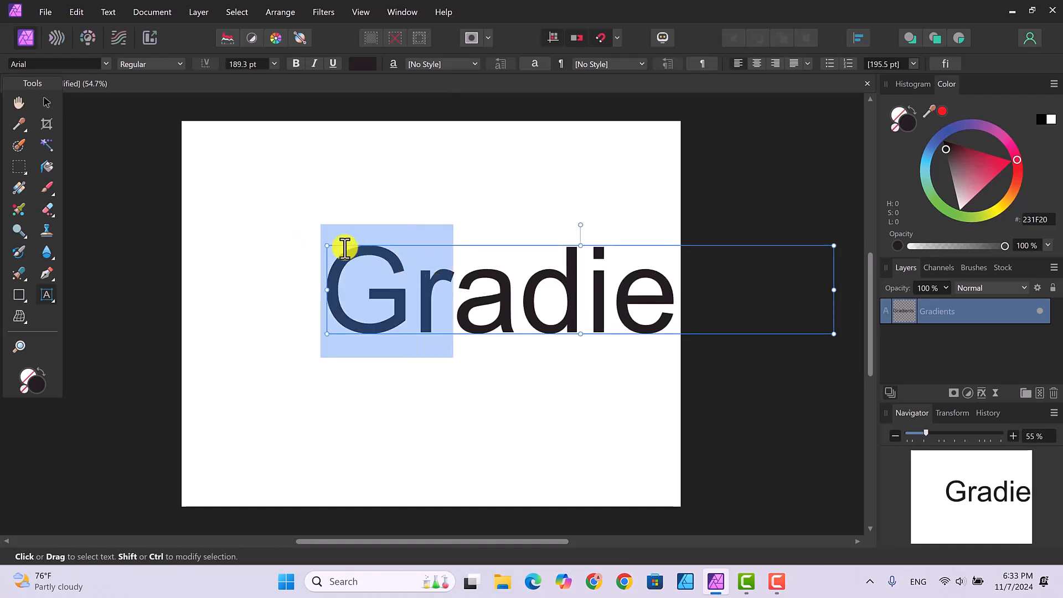
# Shrink the Gradients text and move it so it fits across the page.
pyautogui.click(55, 107)
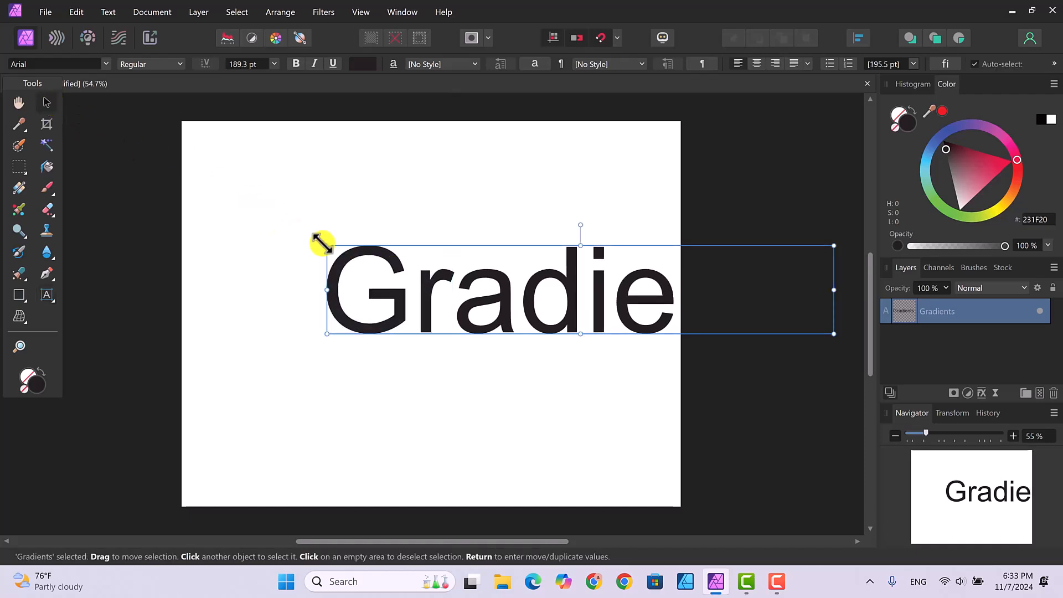
pyautogui.moveTo(323, 243); pyautogui.dragTo(340, 251)
pyautogui.moveTo(399, 273); pyautogui.dragTo(213, 240)
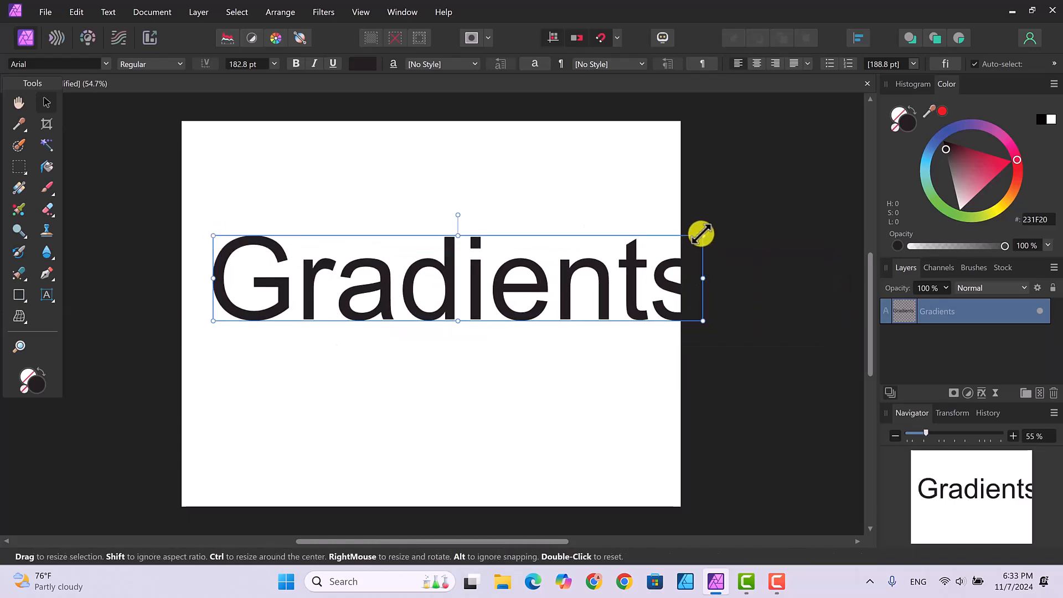
pyautogui.moveTo(701, 234); pyautogui.dragTo(599, 255)
# Nudge the 149.5 pt Gradients text into the middle of the page and reselect its layer.
pyautogui.press('t')
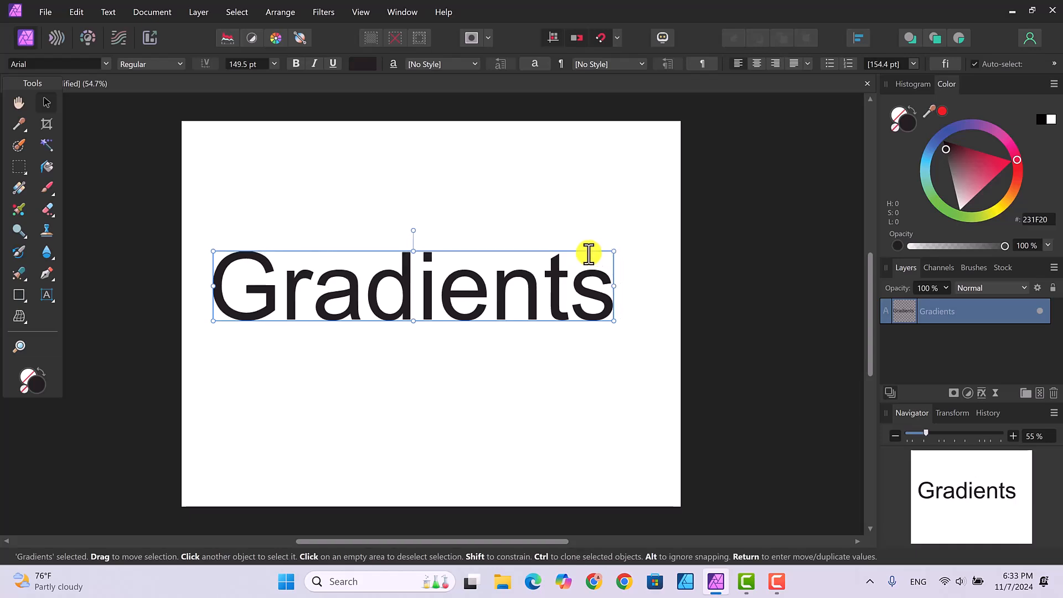
pyautogui.moveTo(458, 284); pyautogui.dragTo(469, 286)
pyautogui.click(470, 286)
pyautogui.press('Escape')
pyautogui.press('Escape')
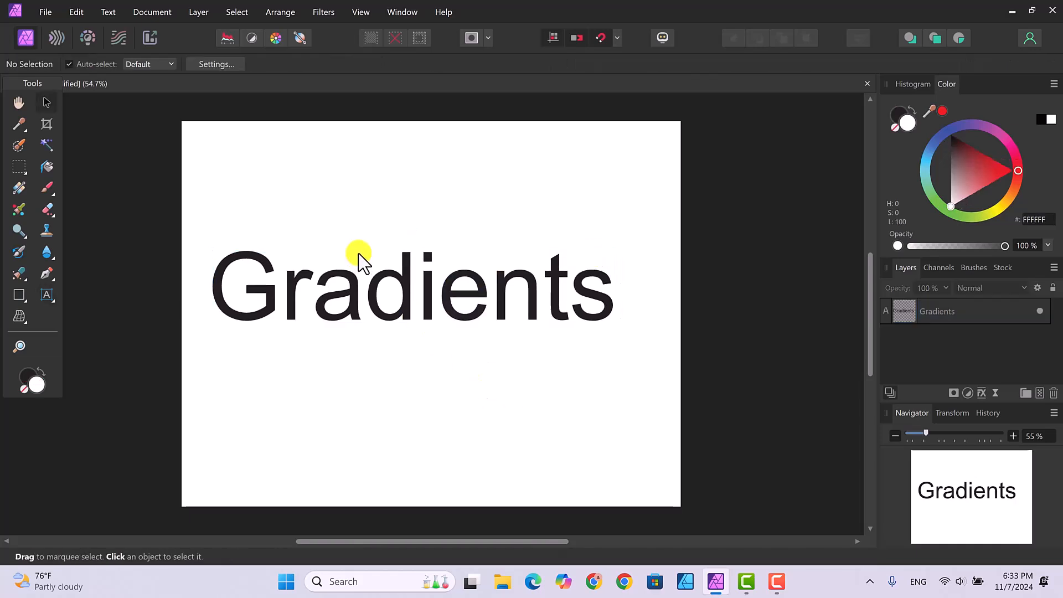
pyautogui.moveTo(356, 261); pyautogui.dragTo(372, 269)
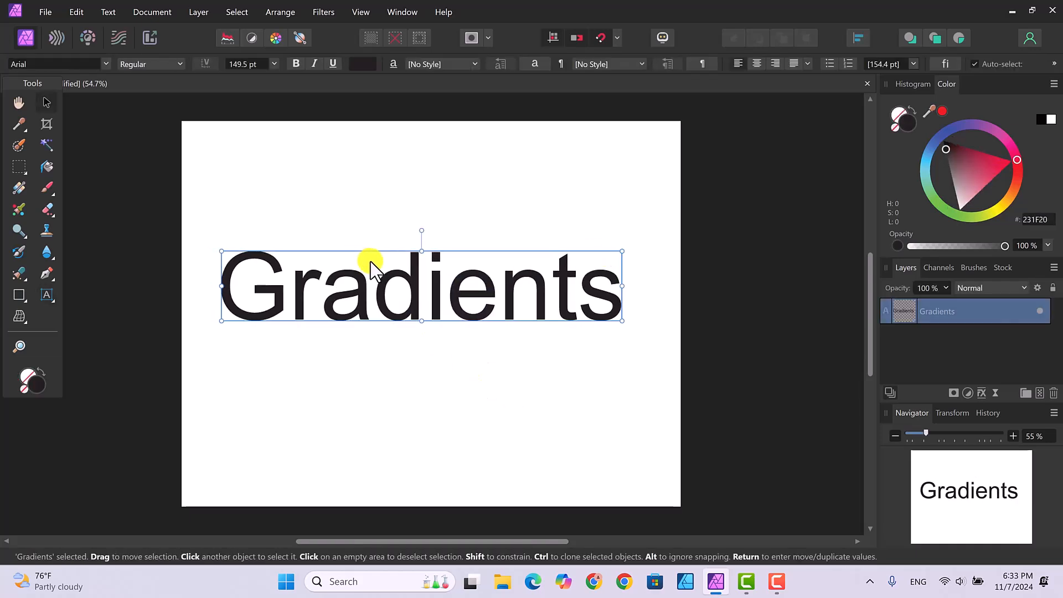
pyautogui.click(477, 397)
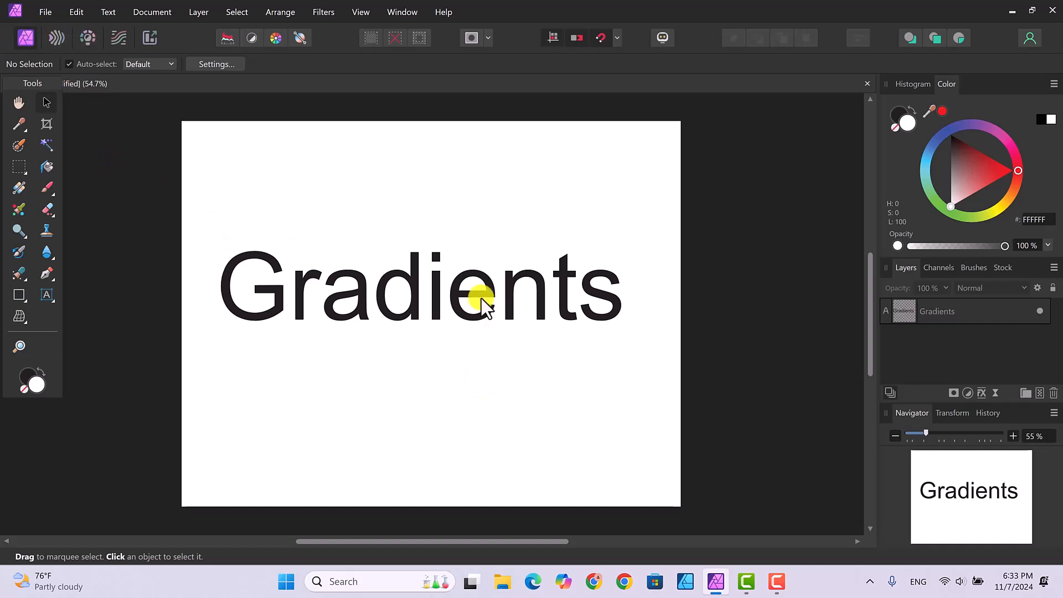
pyautogui.click(973, 313)
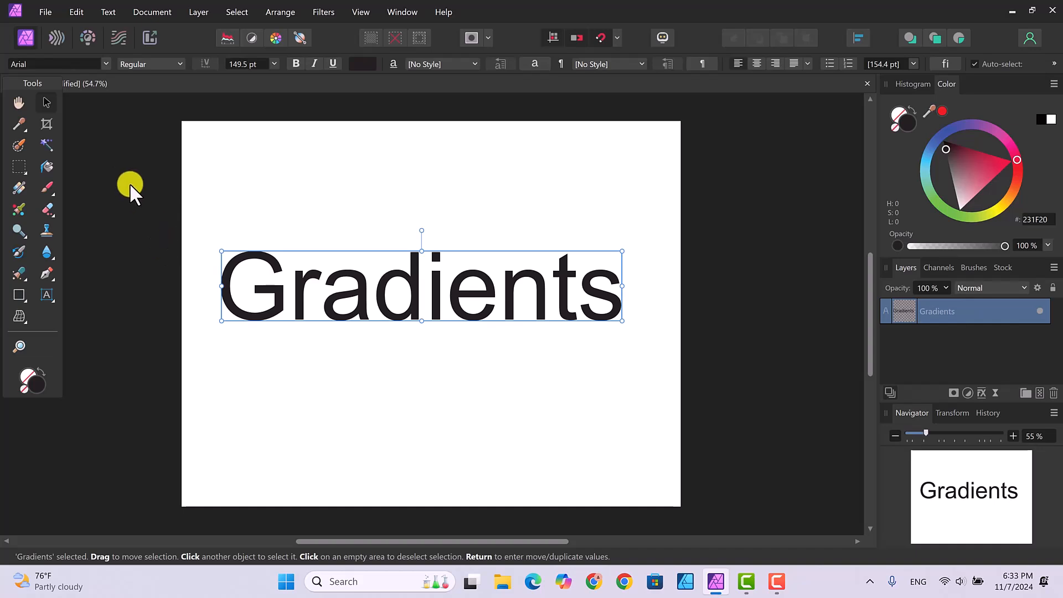
# Stretch a diagonal linear gradient across the word, ending in red.
pyautogui.click(18, 185)
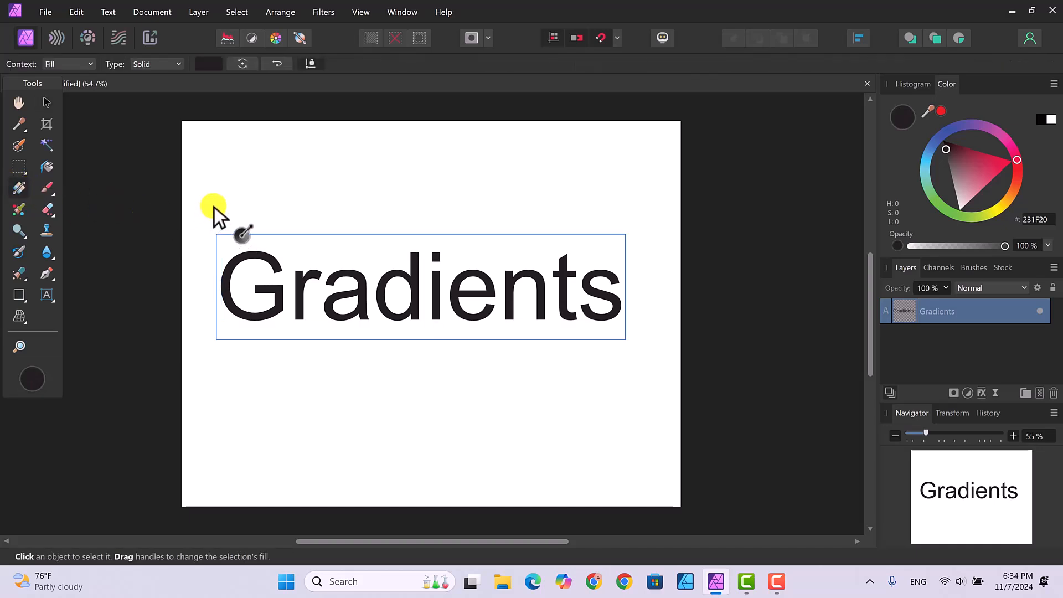
pyautogui.moveTo(214, 206); pyautogui.dragTo(265, 237)
pyautogui.moveTo(351, 270); pyautogui.dragTo(643, 411)
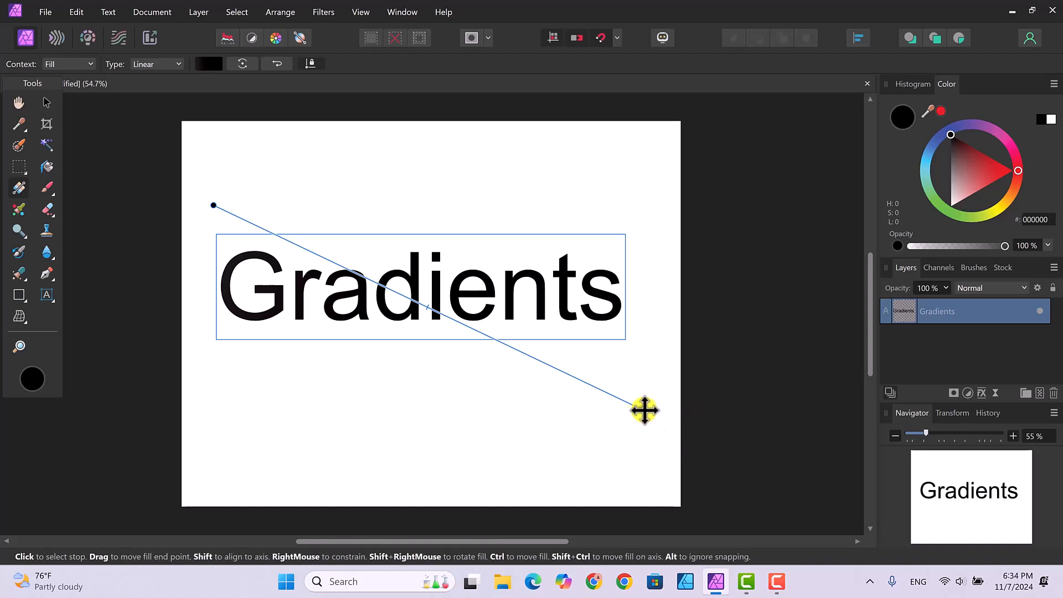
pyautogui.click(1017, 167)
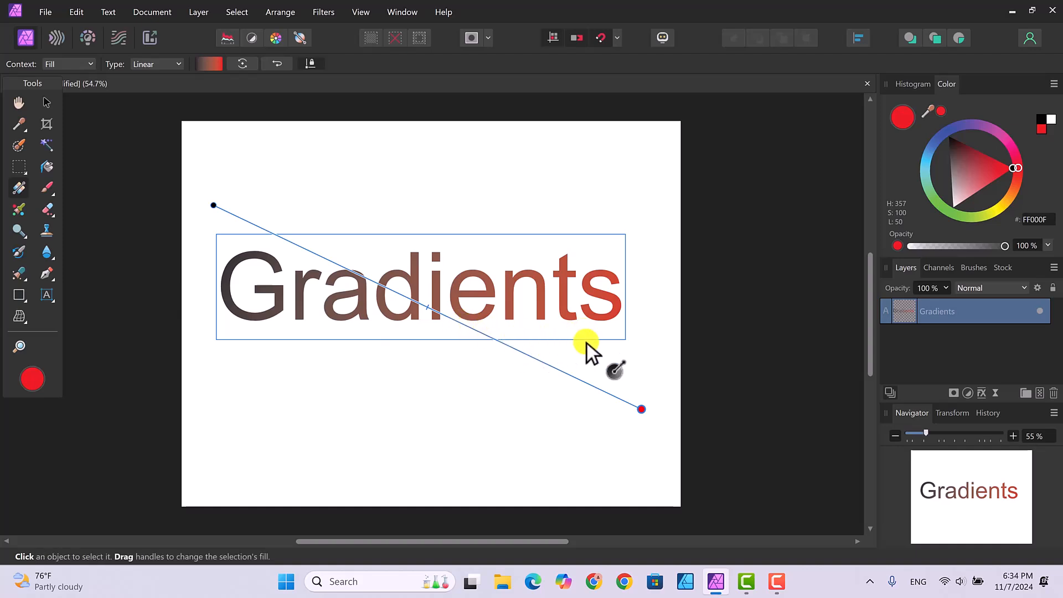
# Add a green middle stop and a grey-blue stop near the start, then adjust the blend near the 'i'.
pyautogui.click(477, 331)
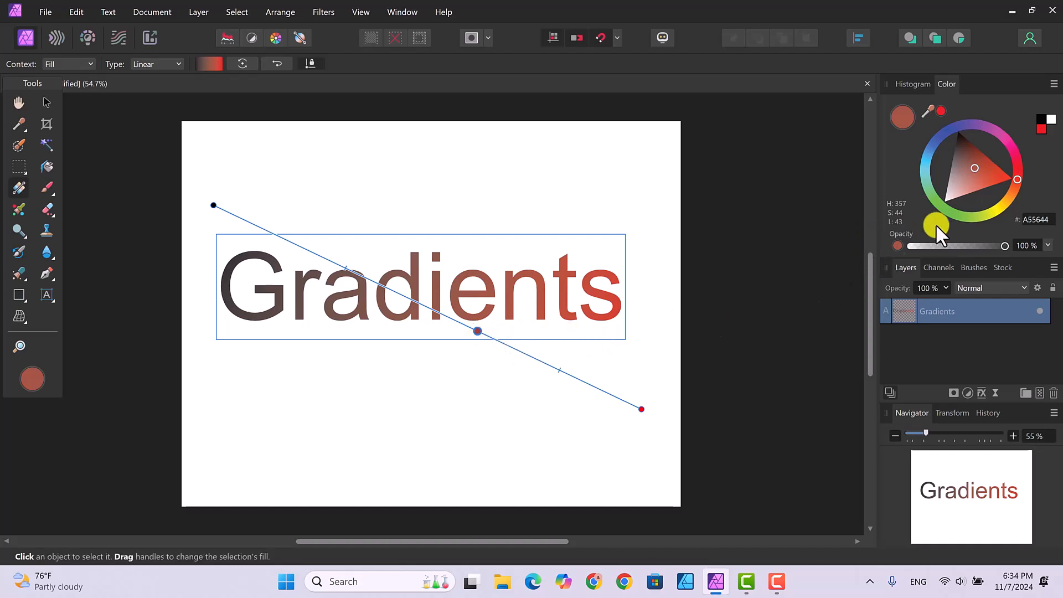
pyautogui.click(936, 197)
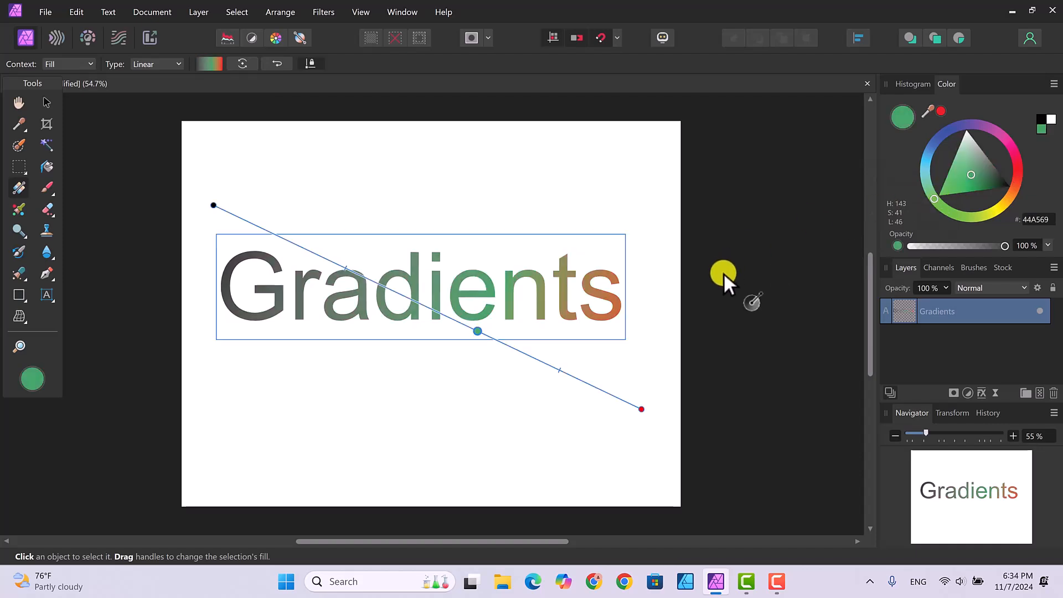
pyautogui.click(316, 254)
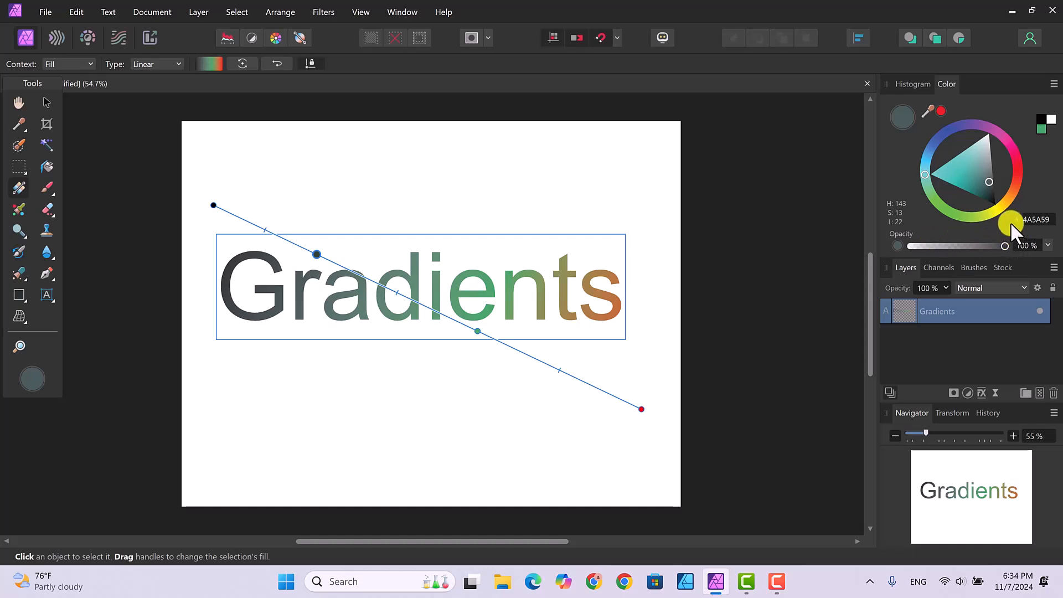
pyautogui.click(935, 141)
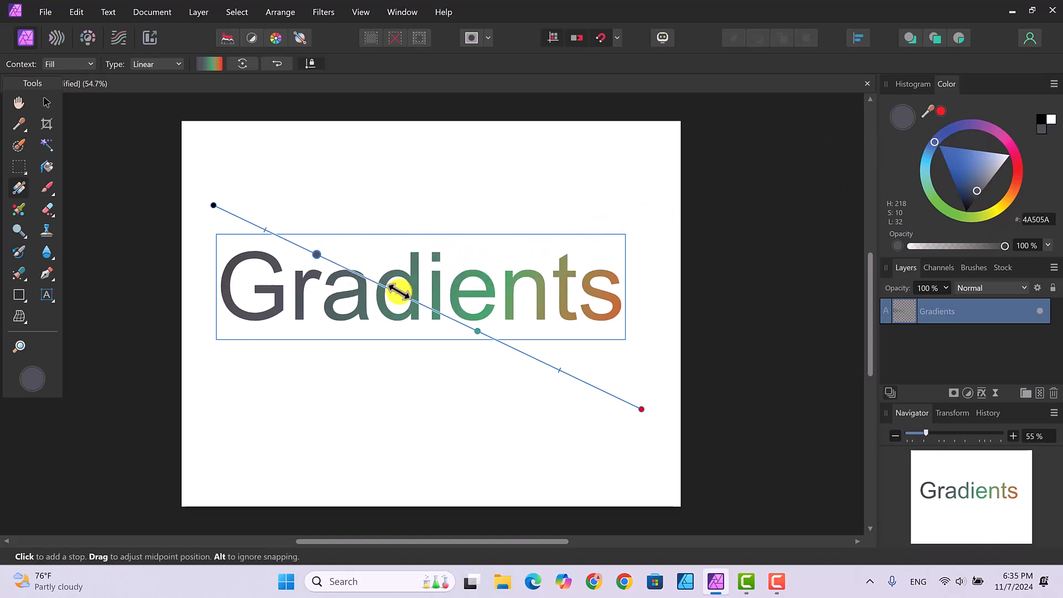
pyautogui.moveTo(422, 304); pyautogui.dragTo(438, 313)
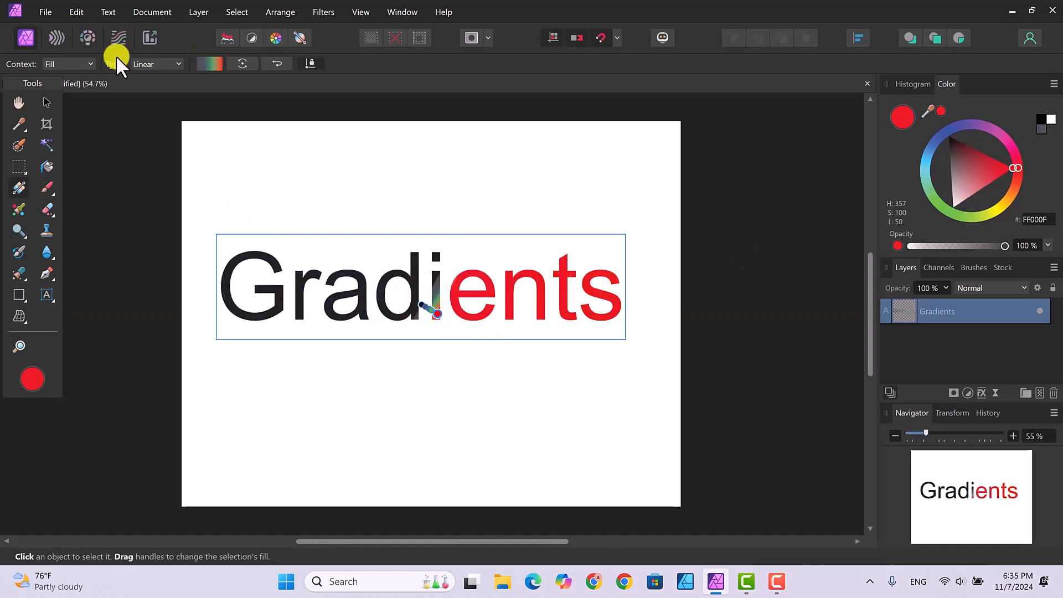
# Undo the accidental changes to restore the multi-stop diagonal gradient.
pyautogui.click(74, 13)
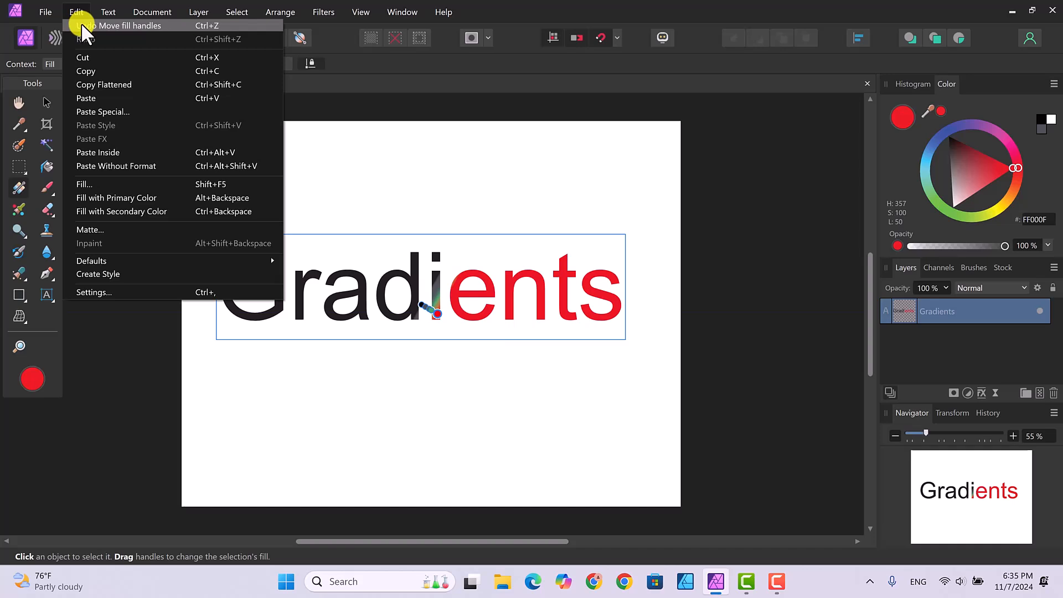
pyautogui.click(82, 25)
pyautogui.click(76, 12)
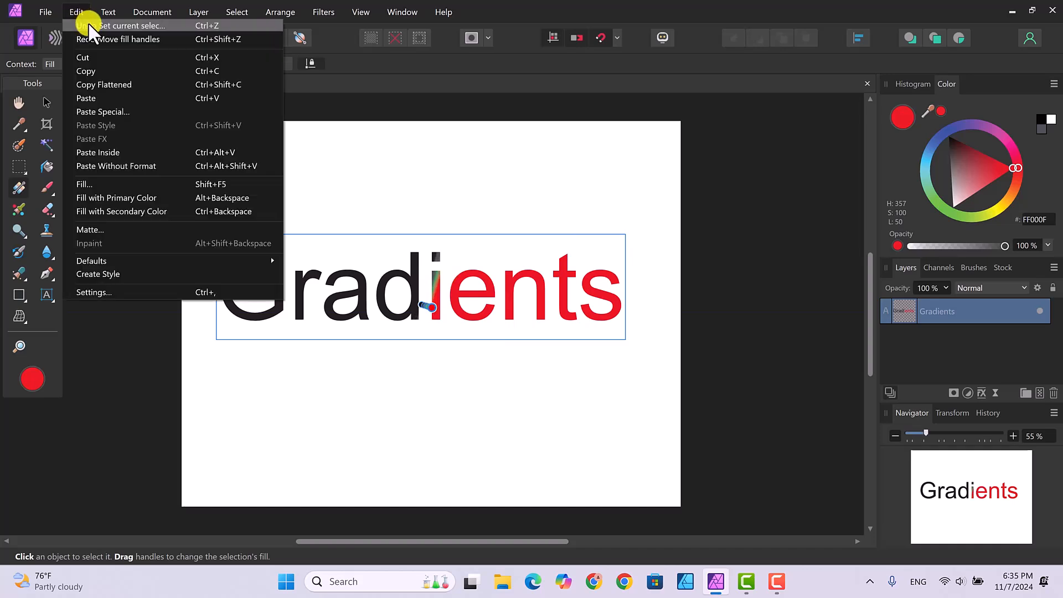
pyautogui.click(88, 25)
pyautogui.click(75, 12)
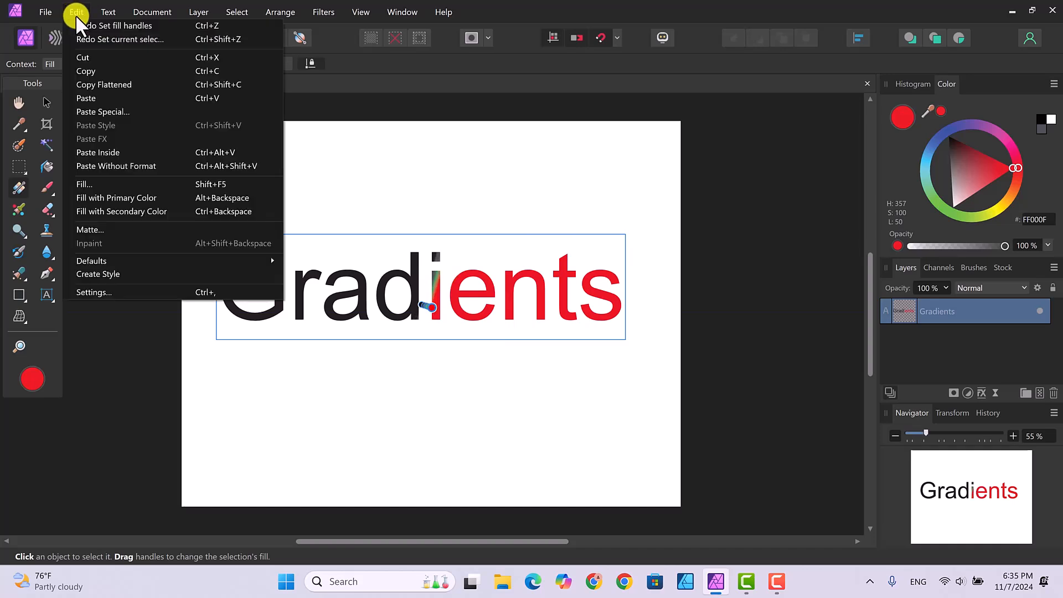
pyautogui.click(83, 24)
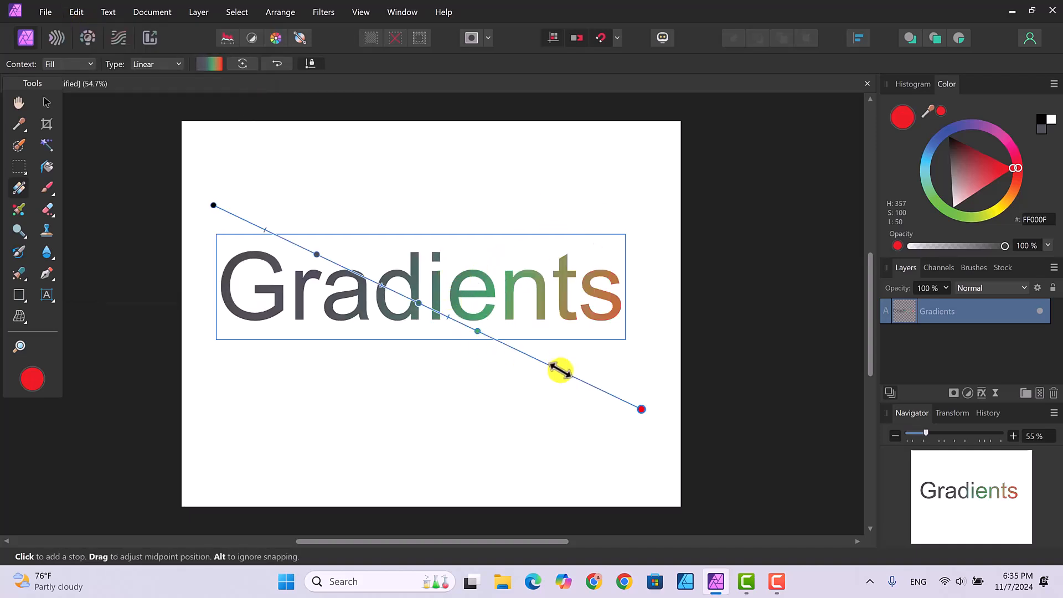
# Try shifting the gradient blend points, then undo back to the long diagonal gradient.
pyautogui.moveTo(558, 370); pyautogui.dragTo(499, 341)
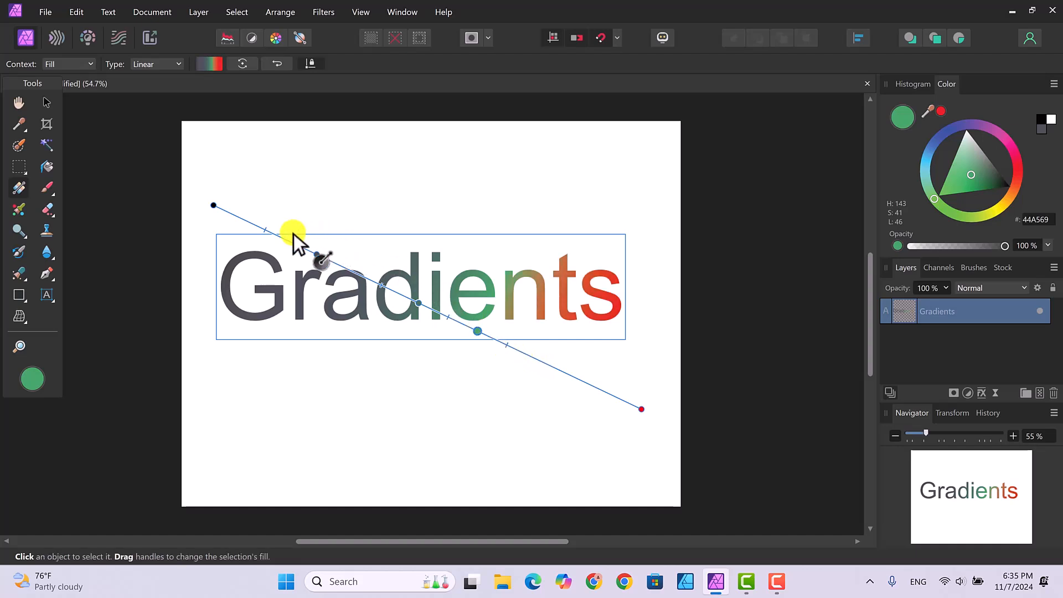
pyautogui.moveTo(265, 228); pyautogui.dragTo(305, 251)
pyautogui.click(78, 11)
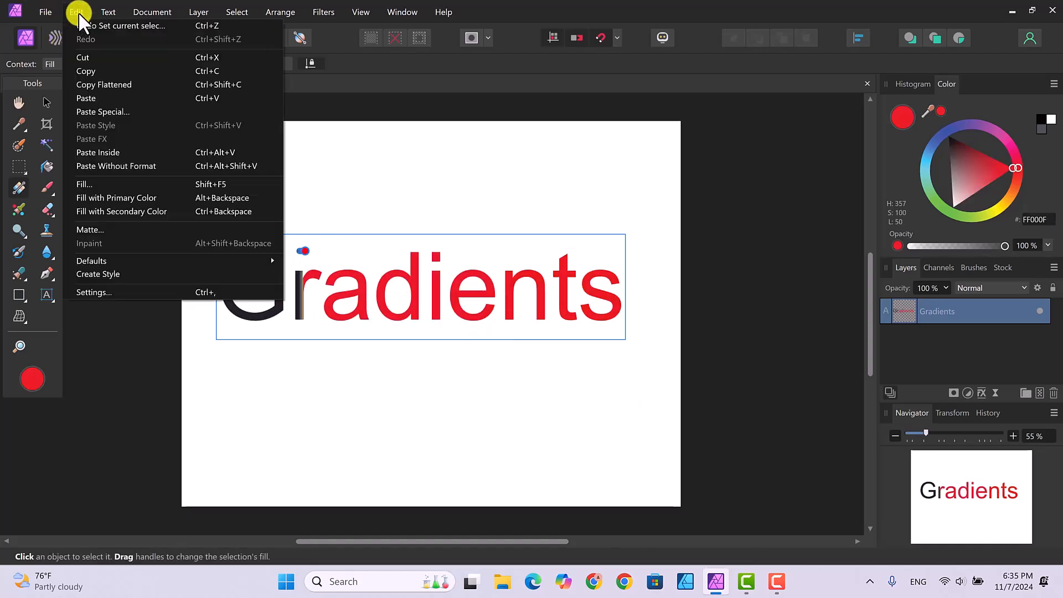
pyautogui.click(83, 24)
pyautogui.click(77, 12)
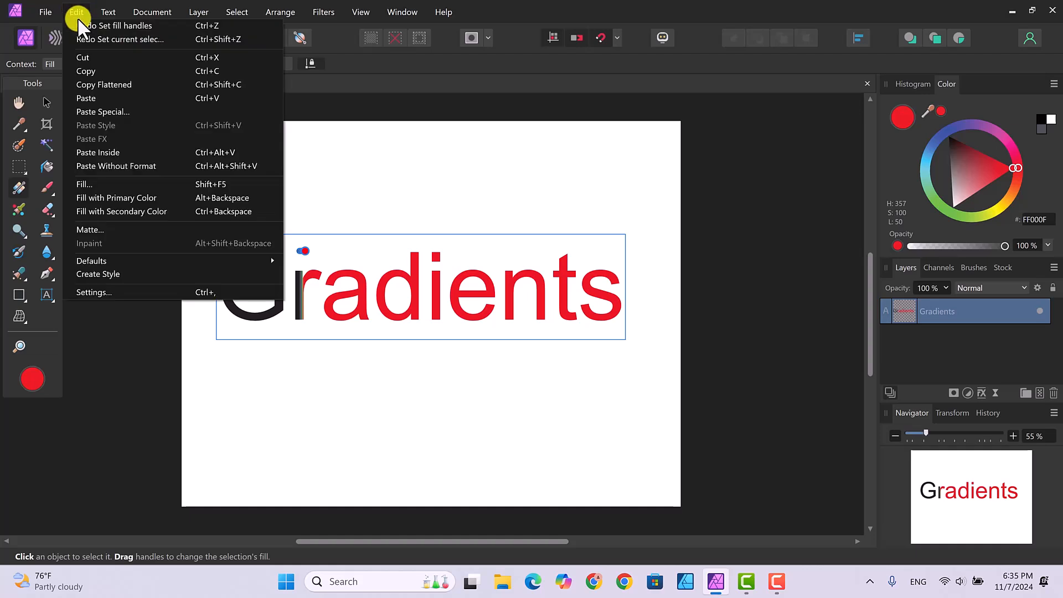
pyautogui.click(81, 24)
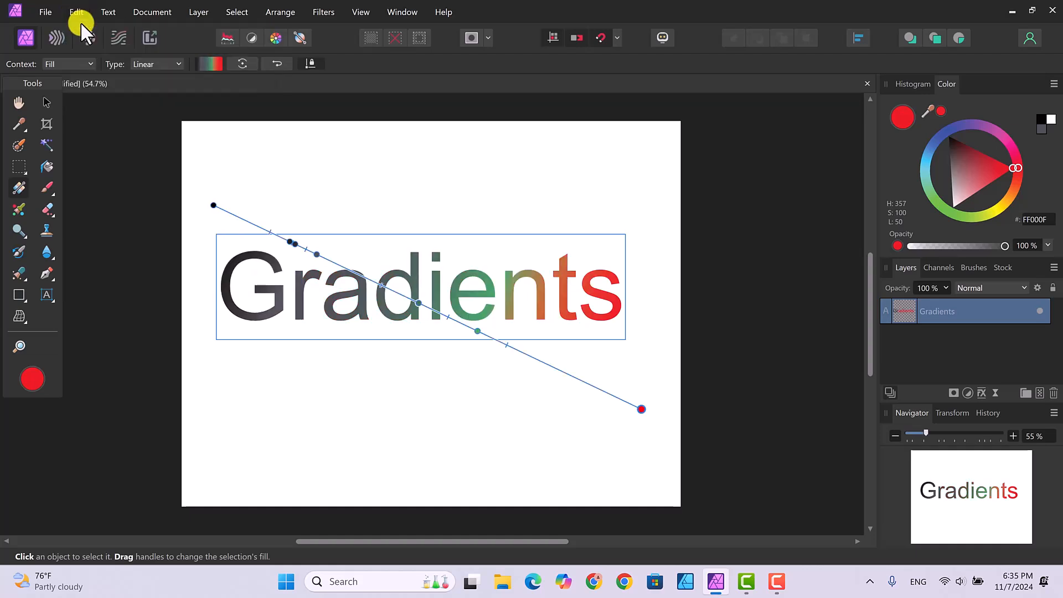
# Add a teal stop and another stop near the black start, then bring up the gradient options.
pyautogui.click(388, 283)
pyautogui.click(399, 296)
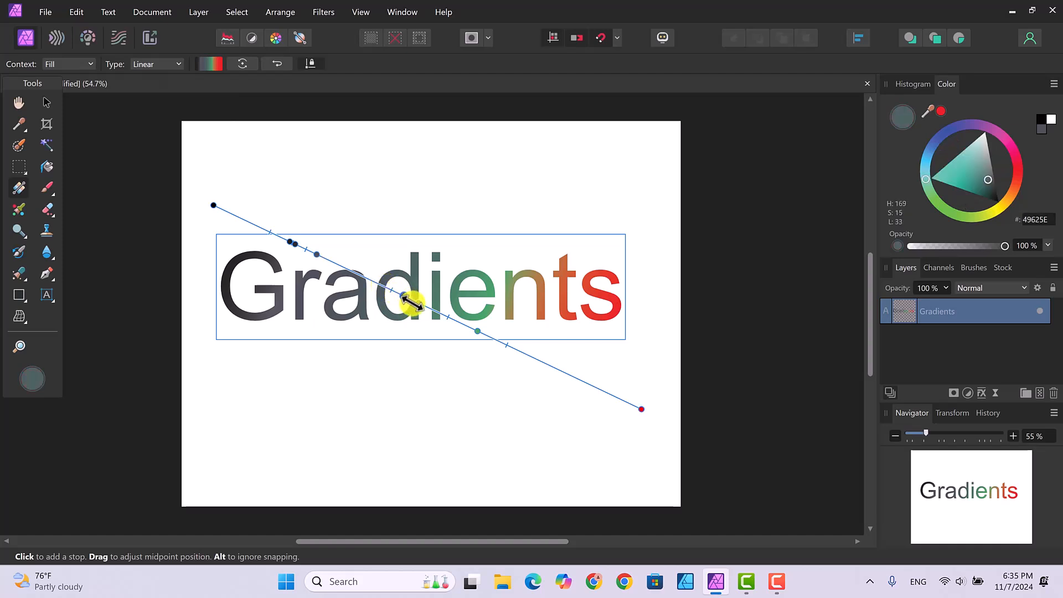
pyautogui.click(264, 227)
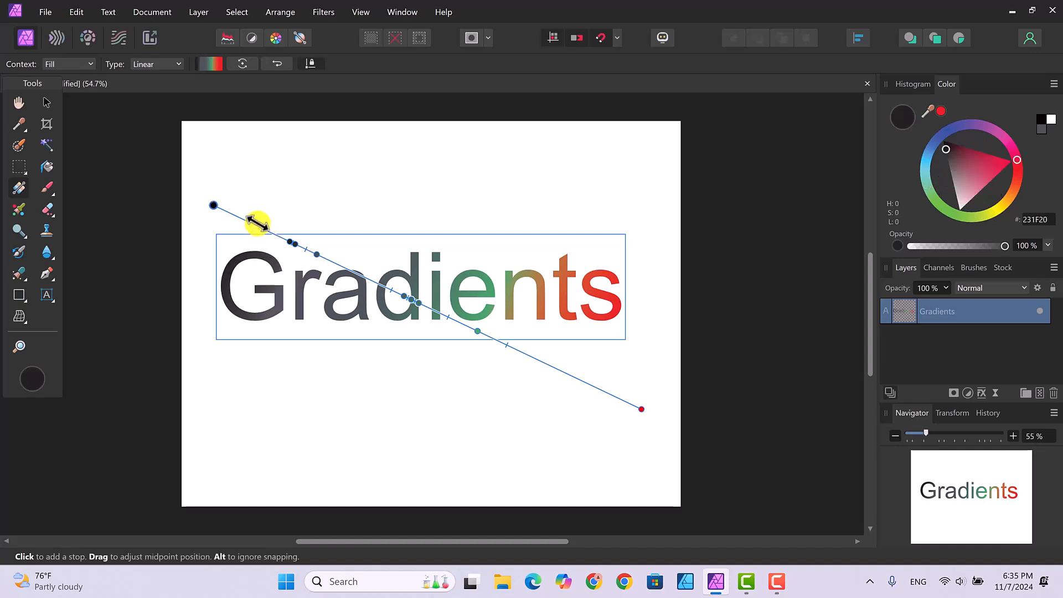
pyautogui.click(250, 222)
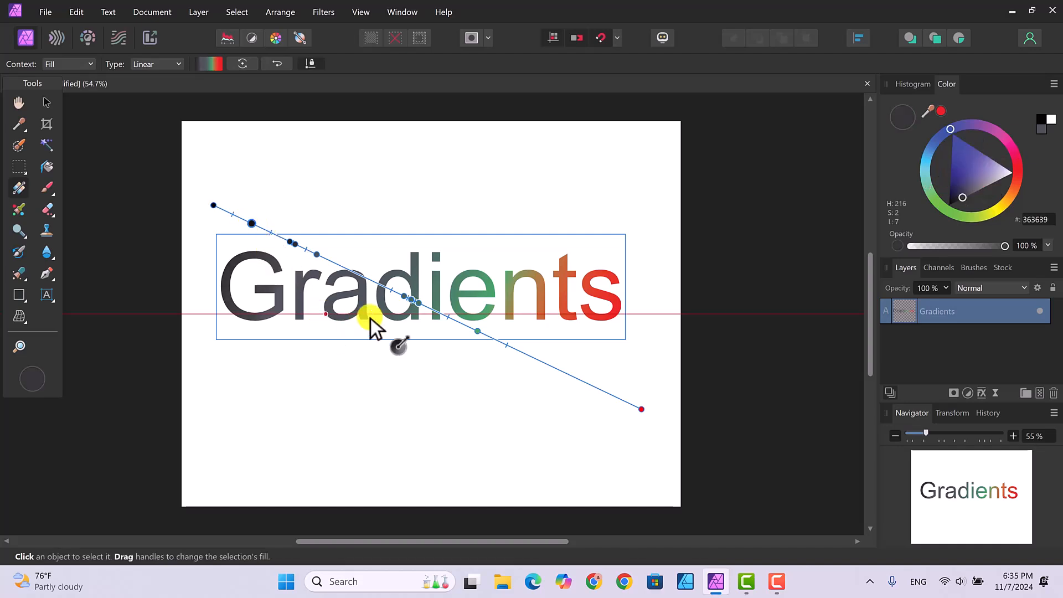
pyautogui.rightClick(251, 223)
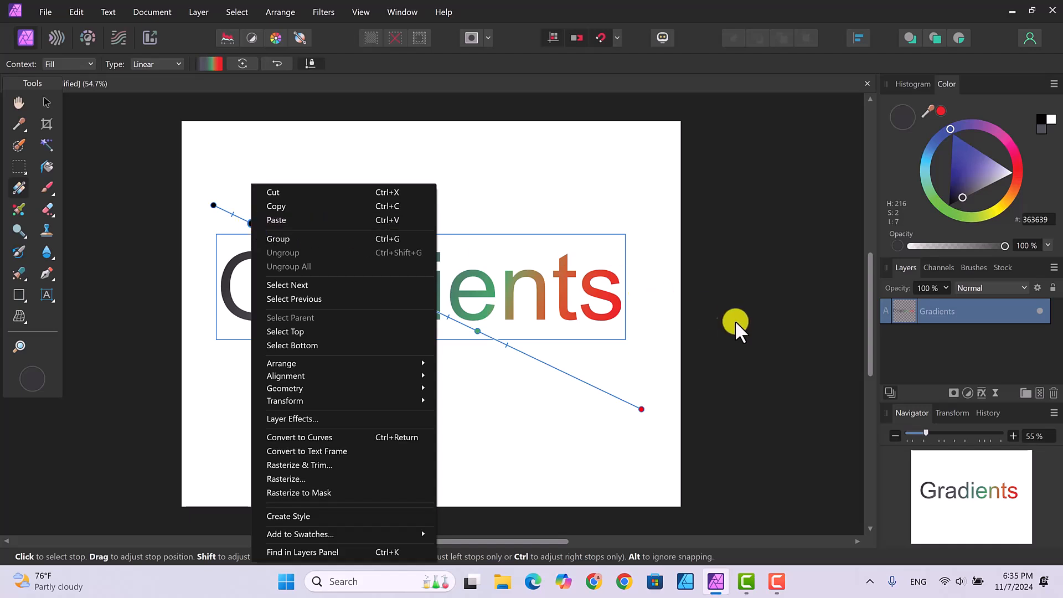
# Delete the two dark stops at the start of the Gradients text's fill.
pyautogui.click(670, 344)
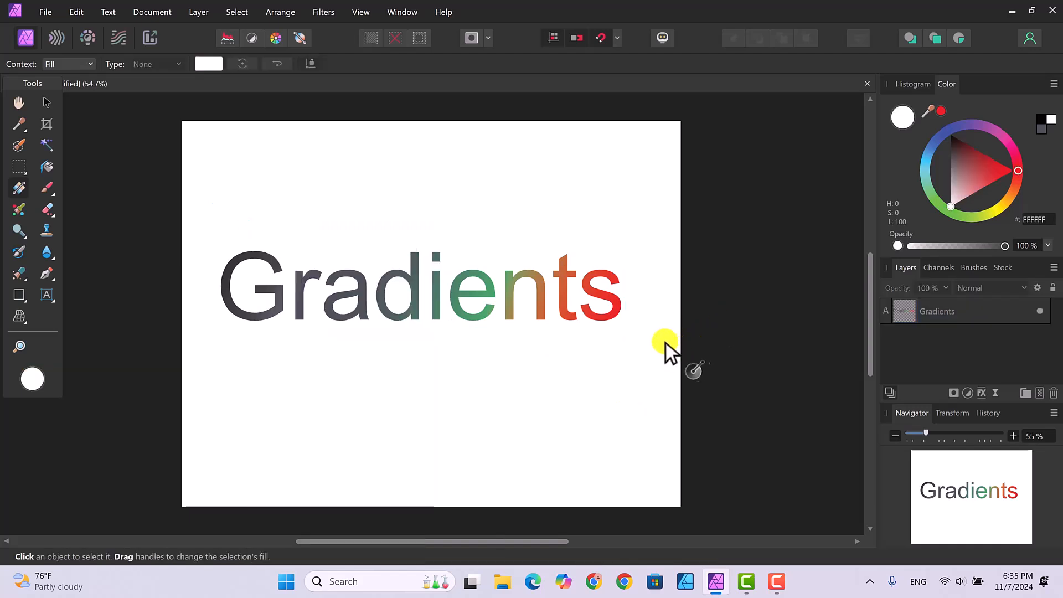
pyautogui.click(532, 299)
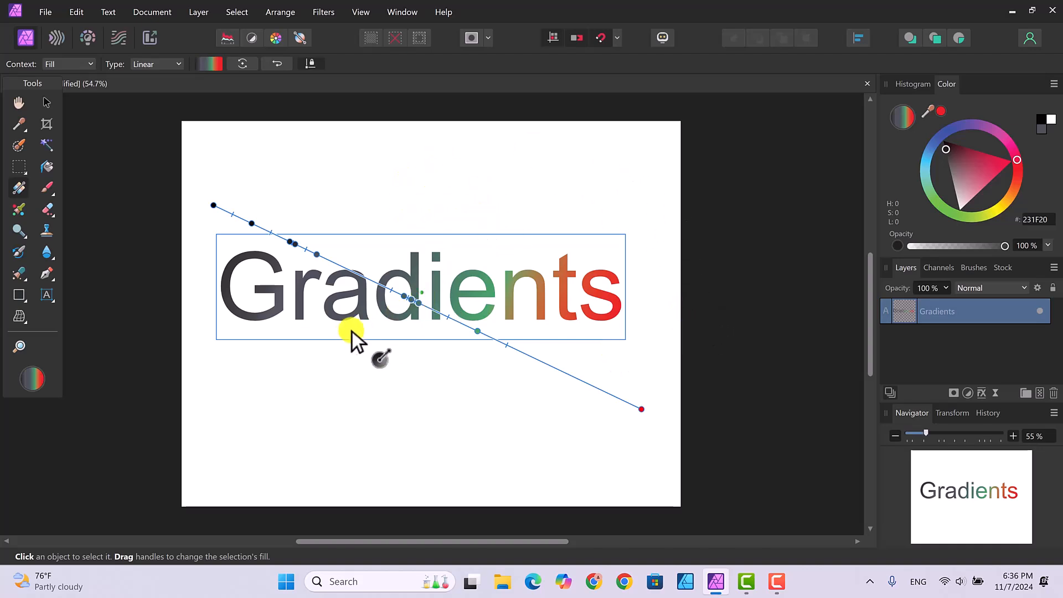
pyautogui.click(316, 253)
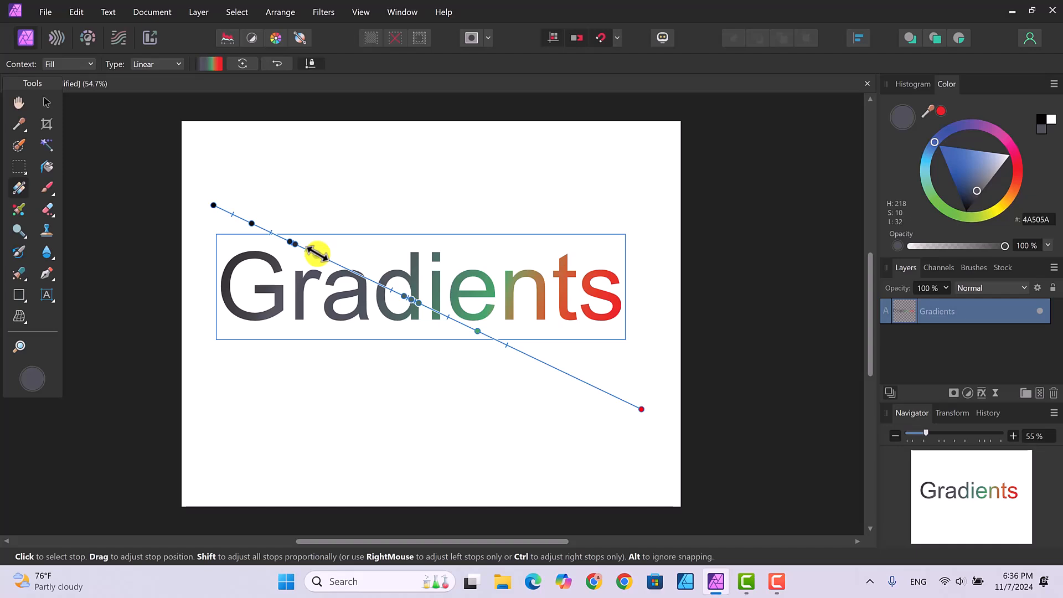
pyautogui.press('Delete')
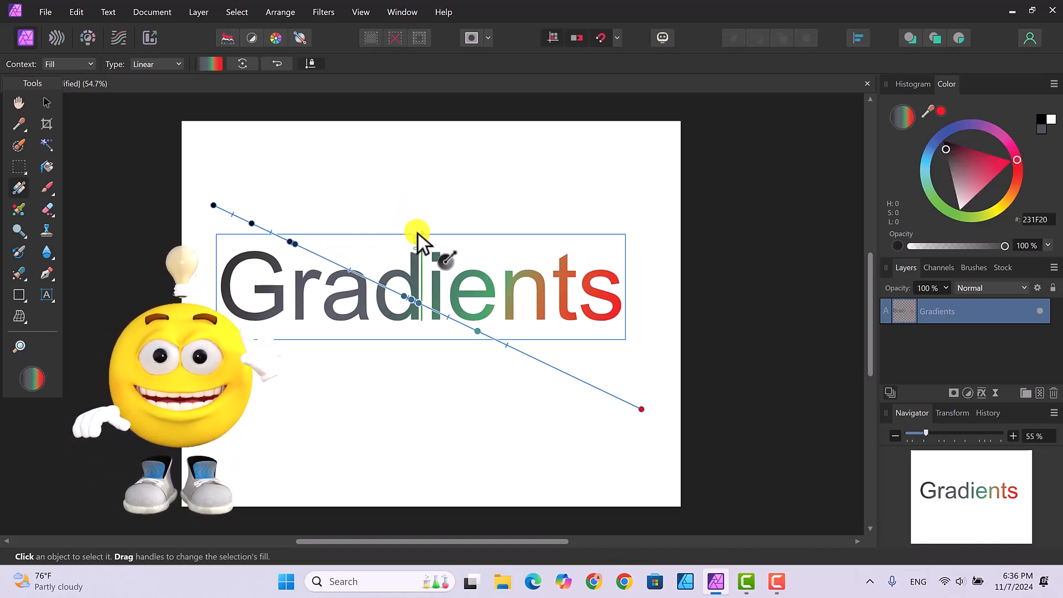
pyautogui.click(294, 244)
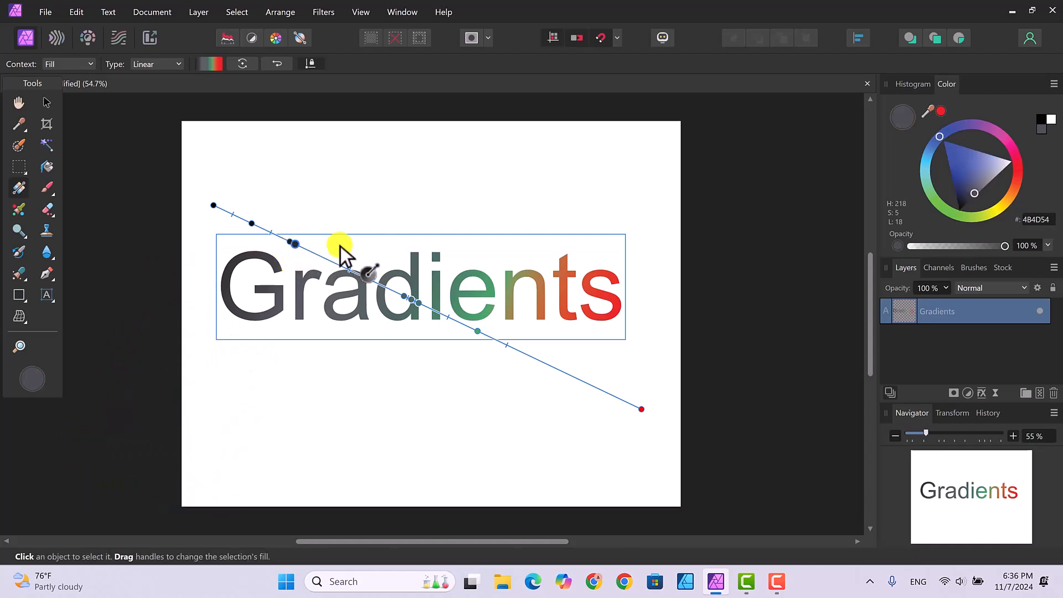
pyautogui.press('Delete')
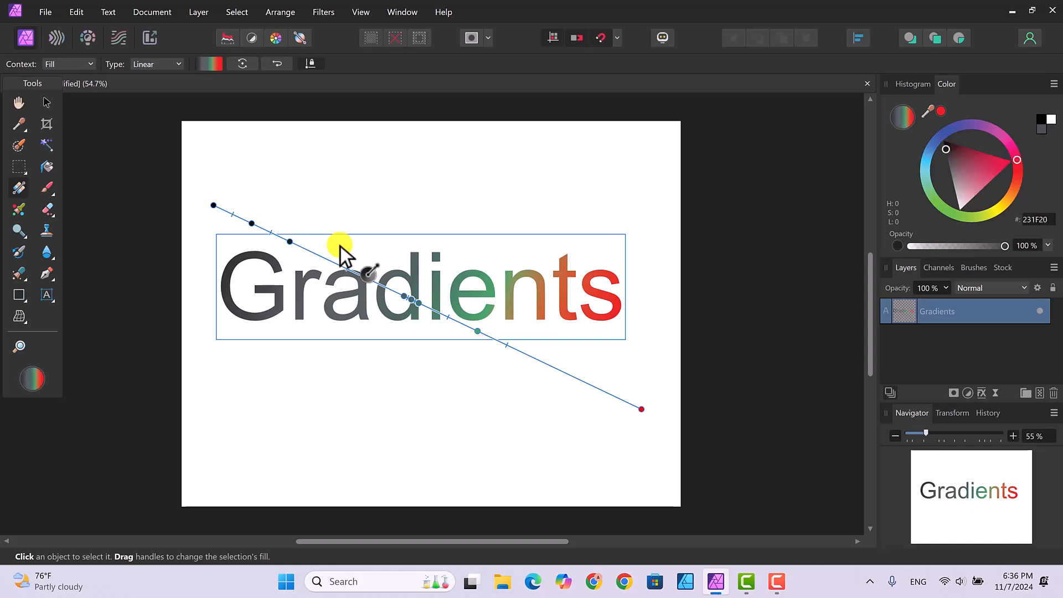
# Add a new gradient stop over the letter 'a'.
pyautogui.click(403, 297)
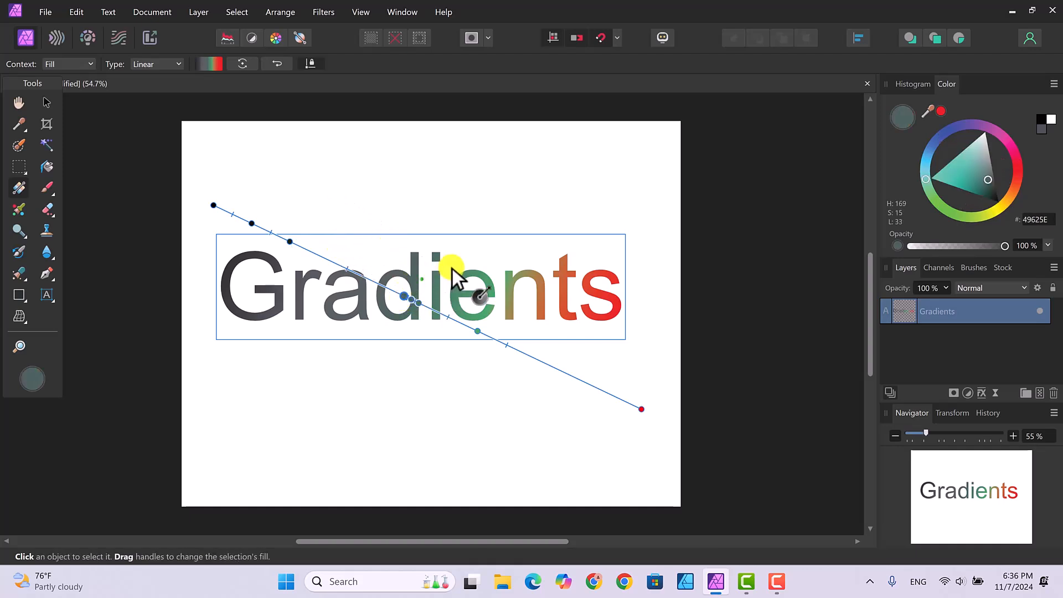
pyautogui.press('Delete')
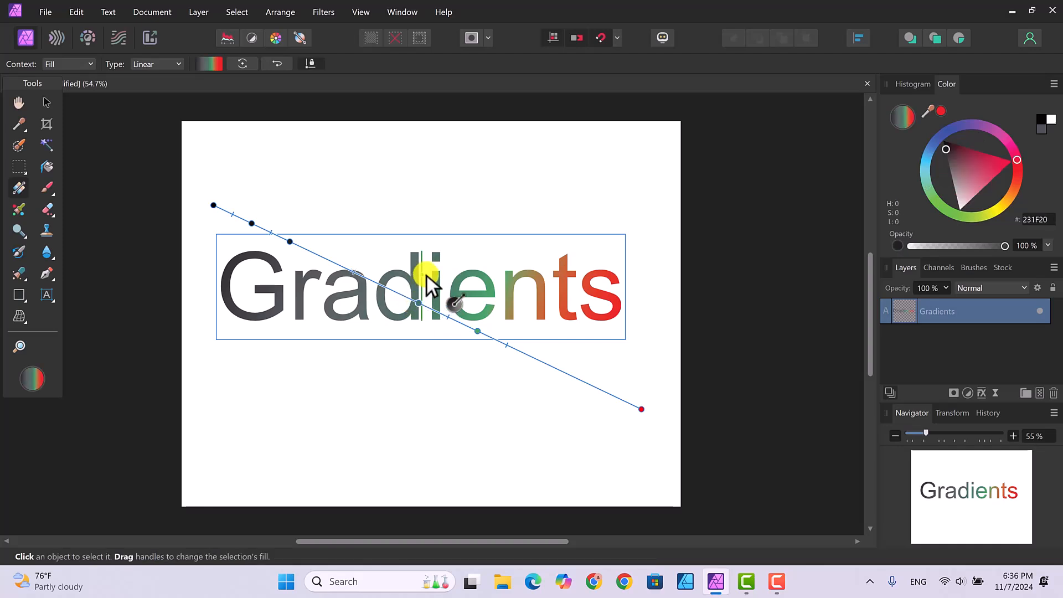
pyautogui.click(333, 264)
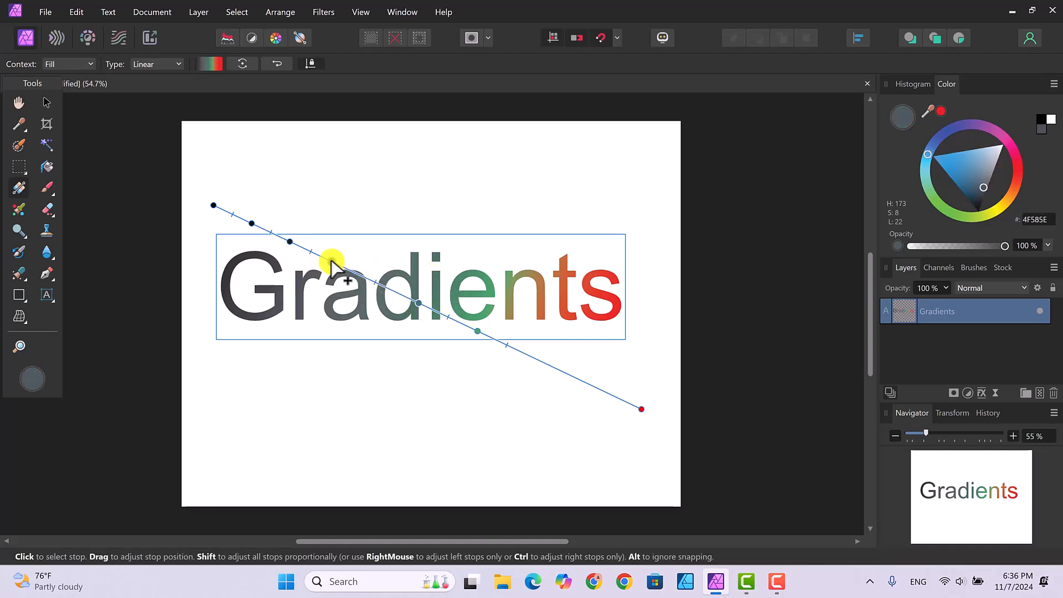
# Give the new gradient stop a yellowish hue.
pyautogui.click(998, 210)
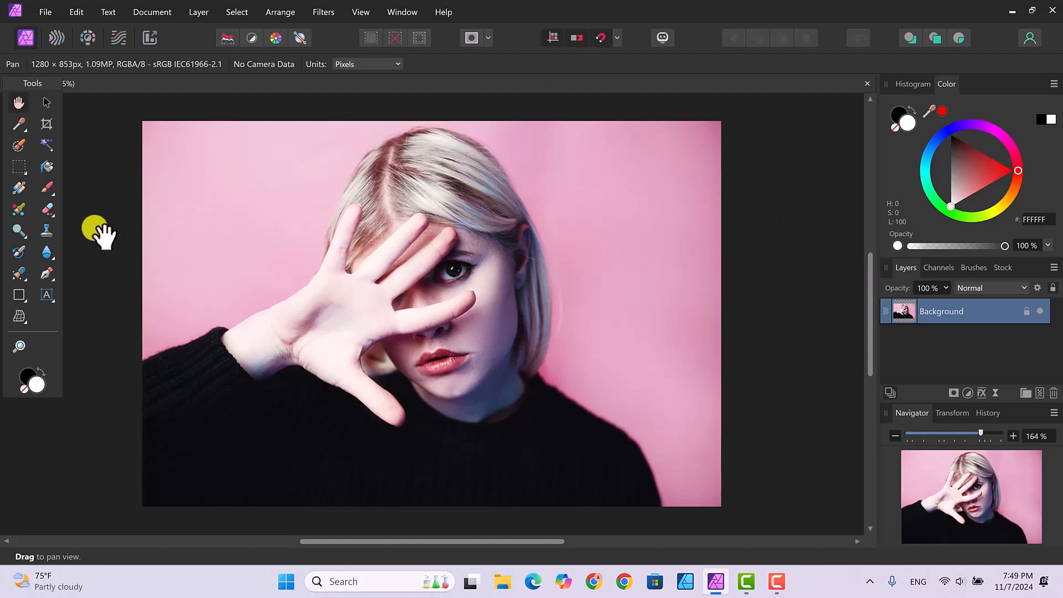
# Draw a rectangle over the portrait and stretch it up to cover the whole canvas.
pyautogui.click(23, 299)
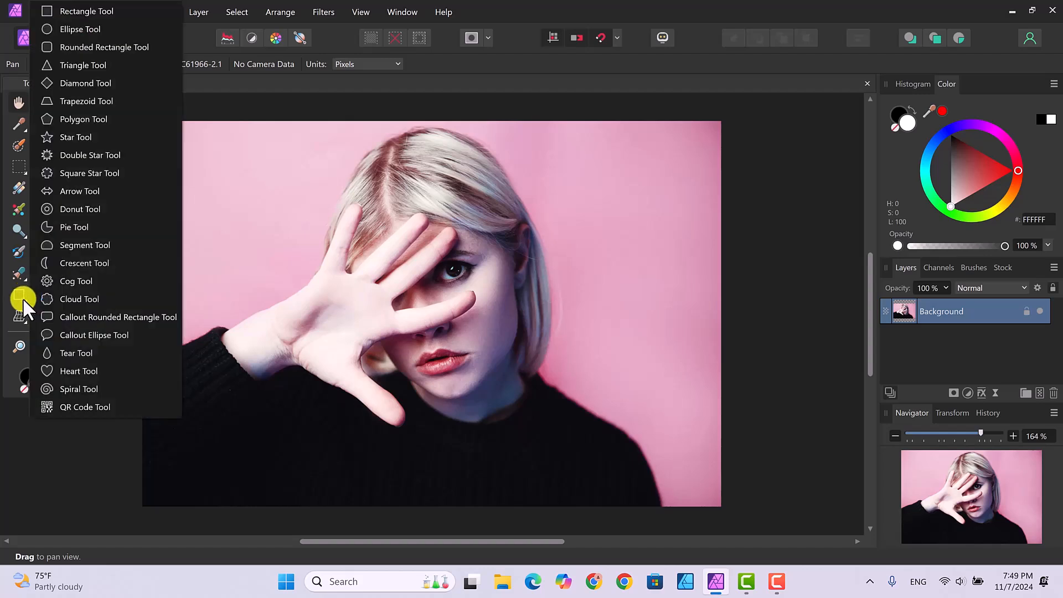
pyautogui.click(68, 13)
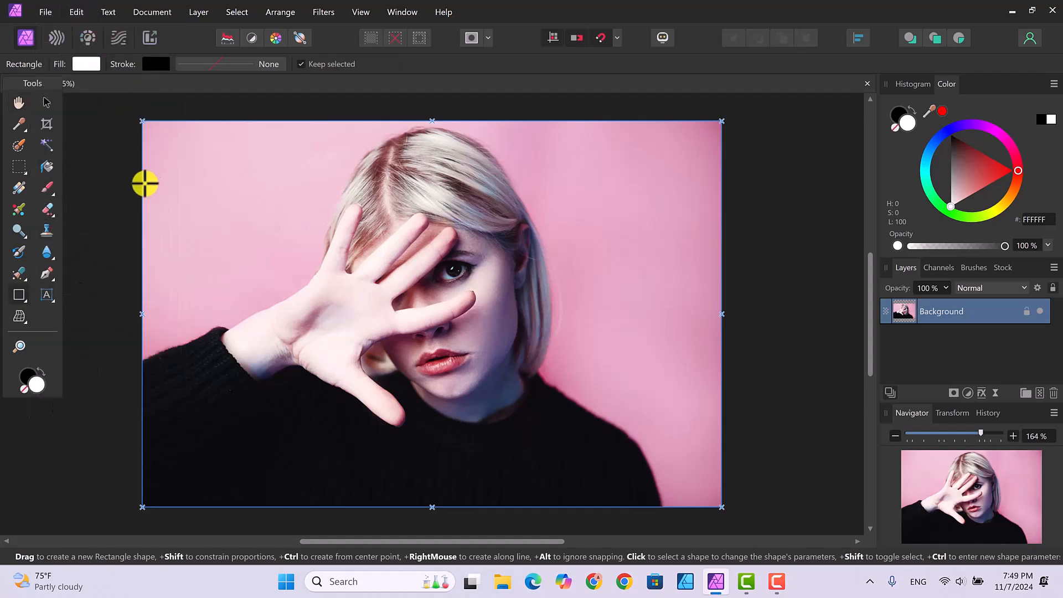
pyautogui.moveTo(145, 226)
pyautogui.mouseDown()
pyautogui.moveTo(564, 297)
pyautogui.moveTo(679, 334)
pyautogui.moveTo(716, 358)
pyautogui.moveTo(722, 507)
pyautogui.mouseUp()
pyautogui.moveTo(430, 228); pyautogui.dragTo(433, 121)
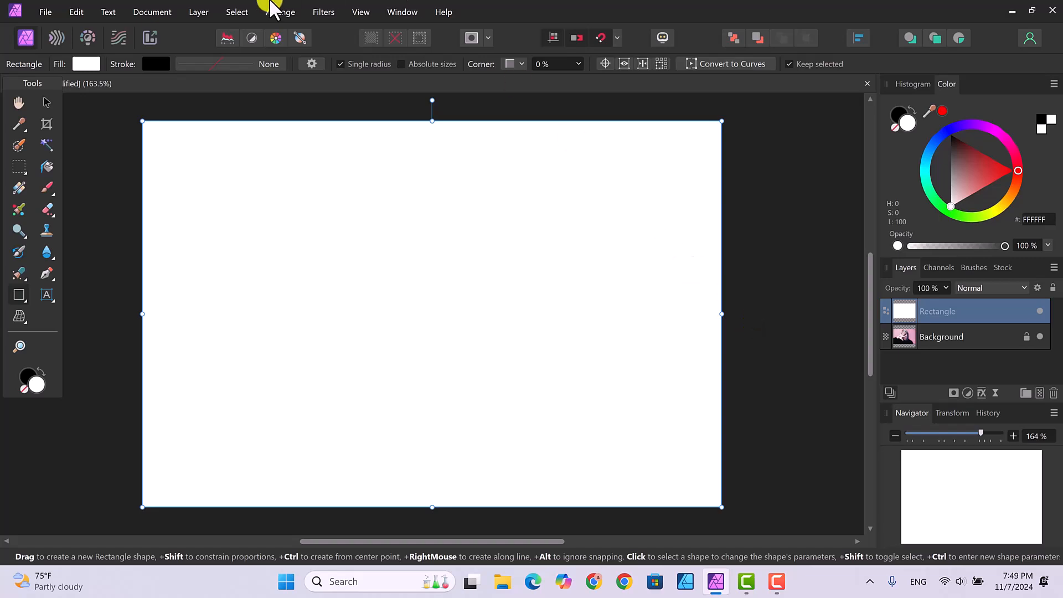
pyautogui.click(19, 186)
# Apply a horizontal linear gradient across the rectangle from green to red.
pyautogui.moveTo(116, 289); pyautogui.dragTo(793, 292)
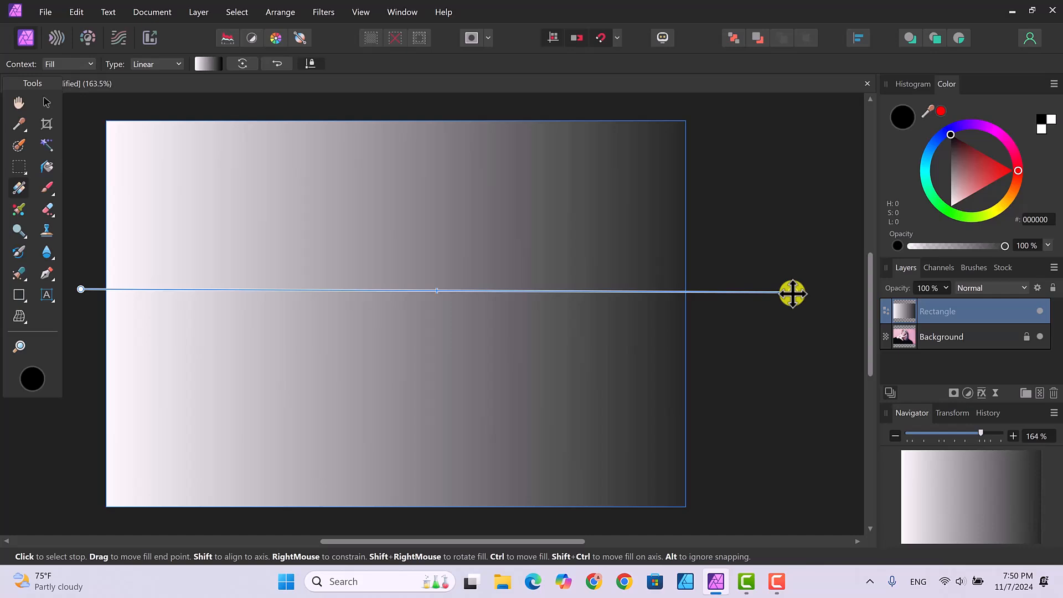
pyautogui.click(1017, 169)
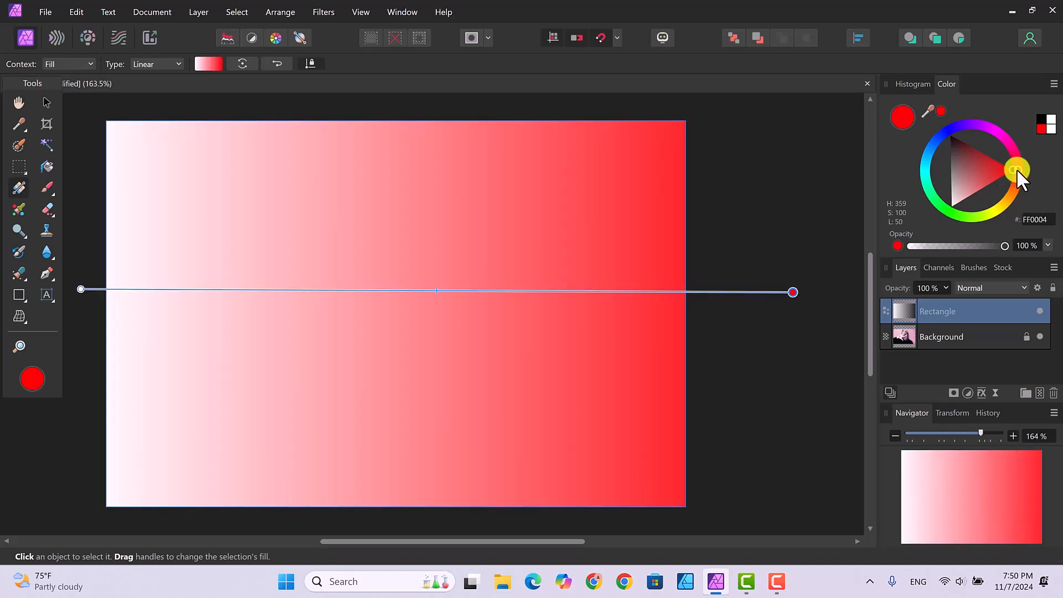
pyautogui.click(81, 290)
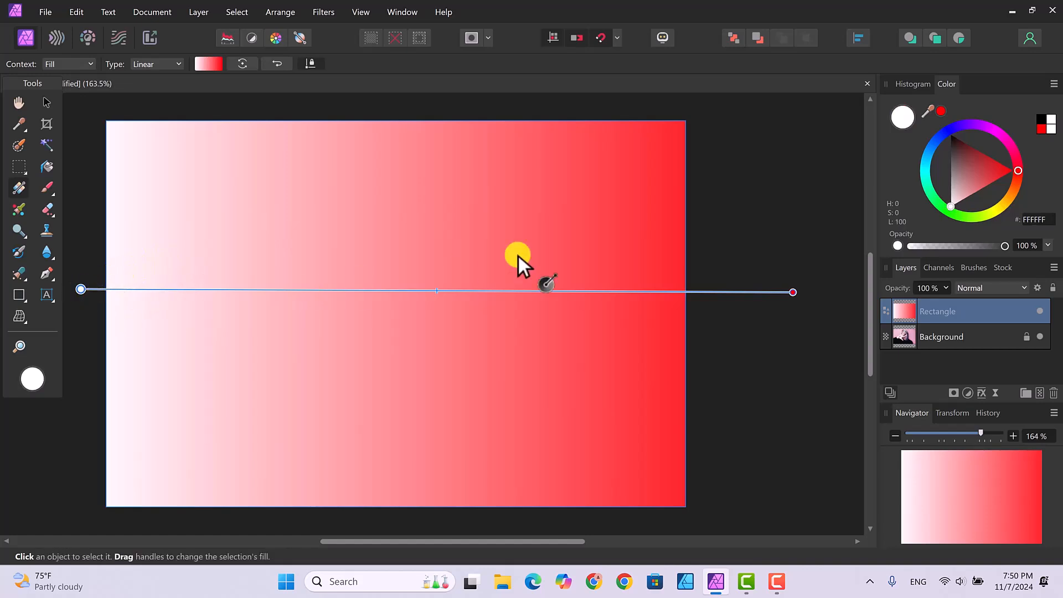
pyautogui.click(934, 196)
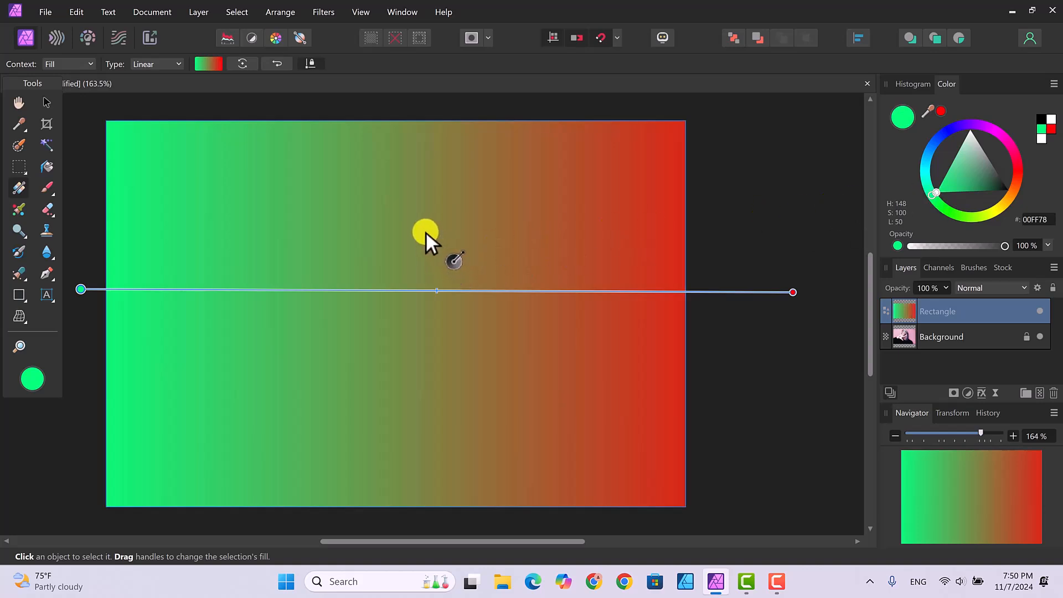
# Add a yellow stop left of centre and a blue stop near the centre.
pyautogui.click(293, 290)
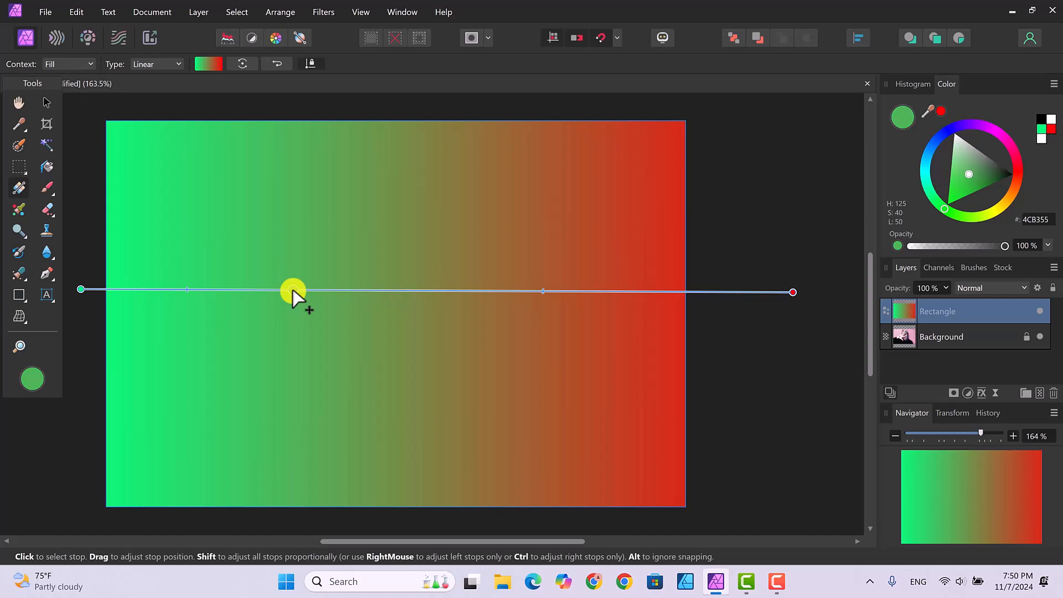
pyautogui.click(993, 210)
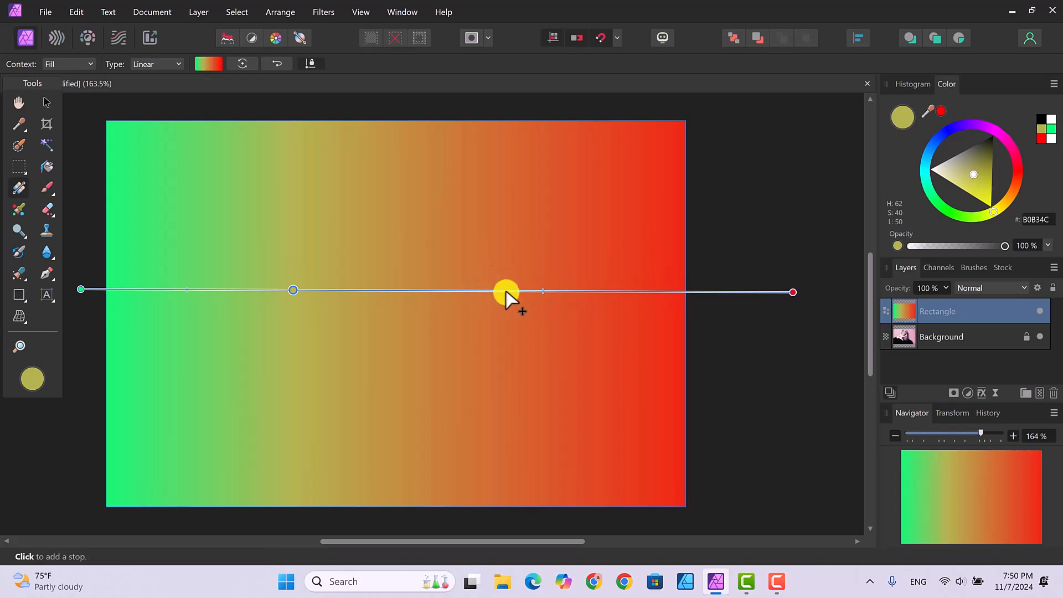
pyautogui.click(478, 291)
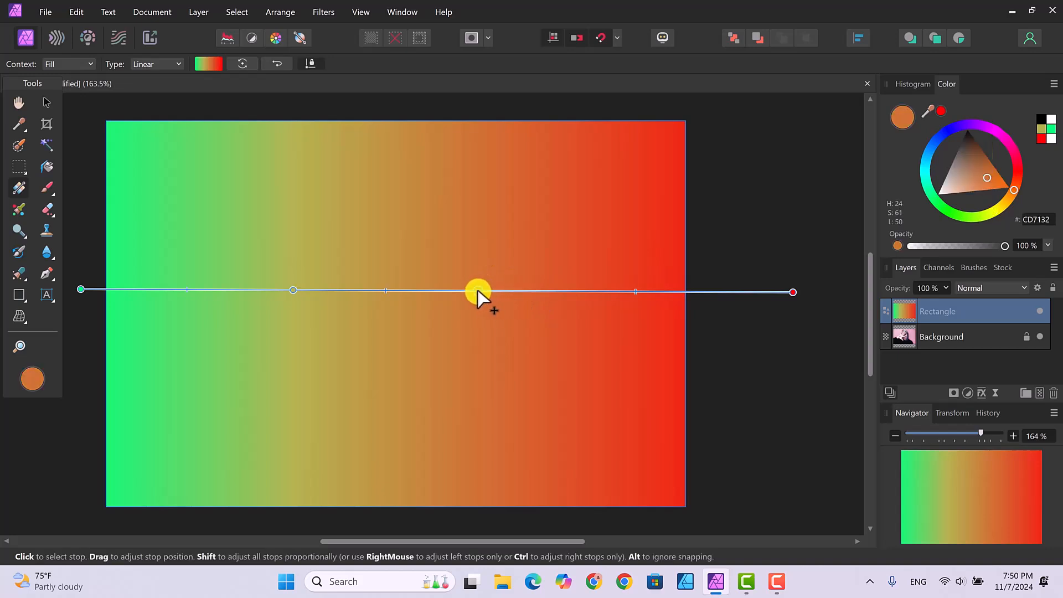
pyautogui.click(939, 132)
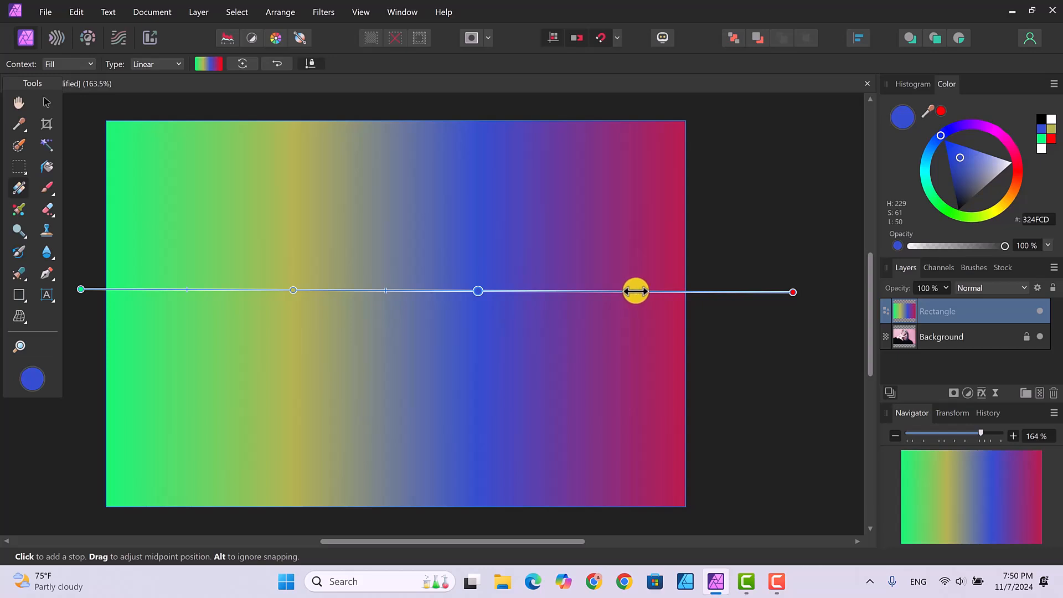
# Drag the blue-to-red midpoint left so the red section widens.
pyautogui.moveTo(636, 292); pyautogui.dragTo(590, 293)
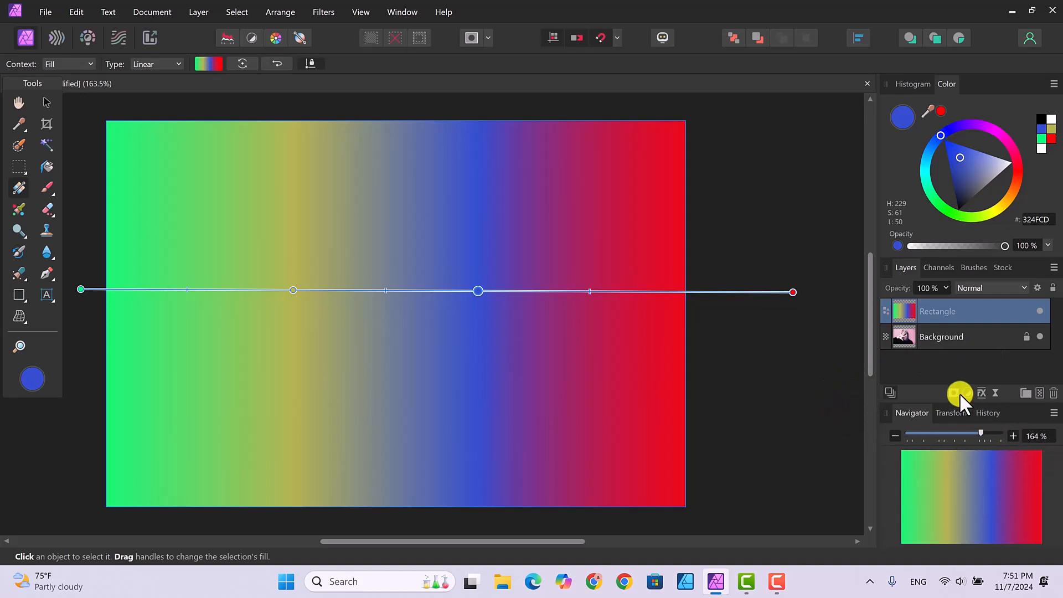
# Set the Rectangle layer's opacity to 46% and deselect to preview the portrait.
pyautogui.click(944, 287)
pyautogui.moveTo(938, 300); pyautogui.dragTo(896, 302)
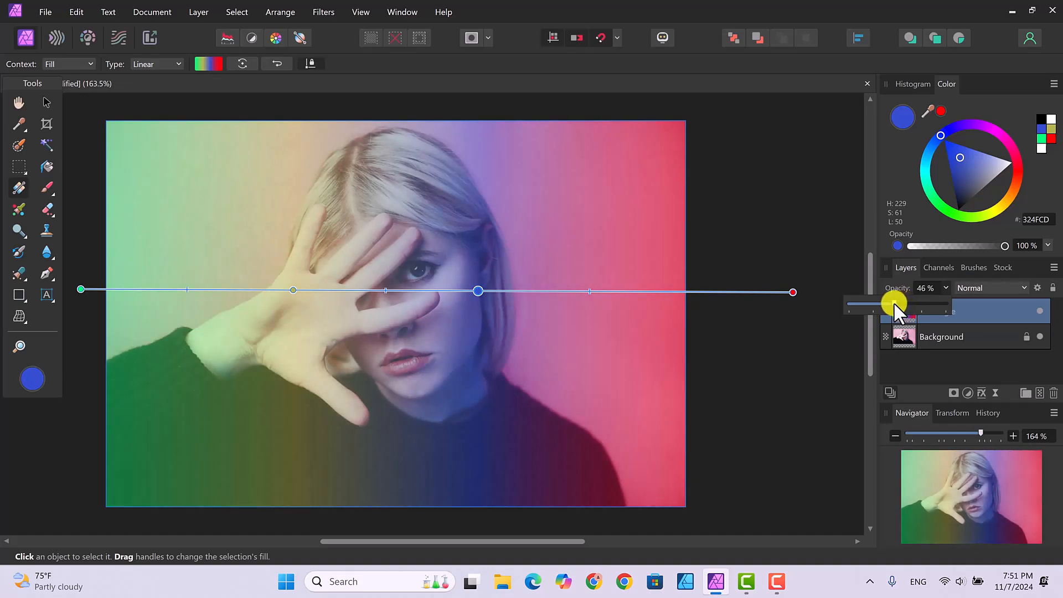
pyautogui.click(793, 372)
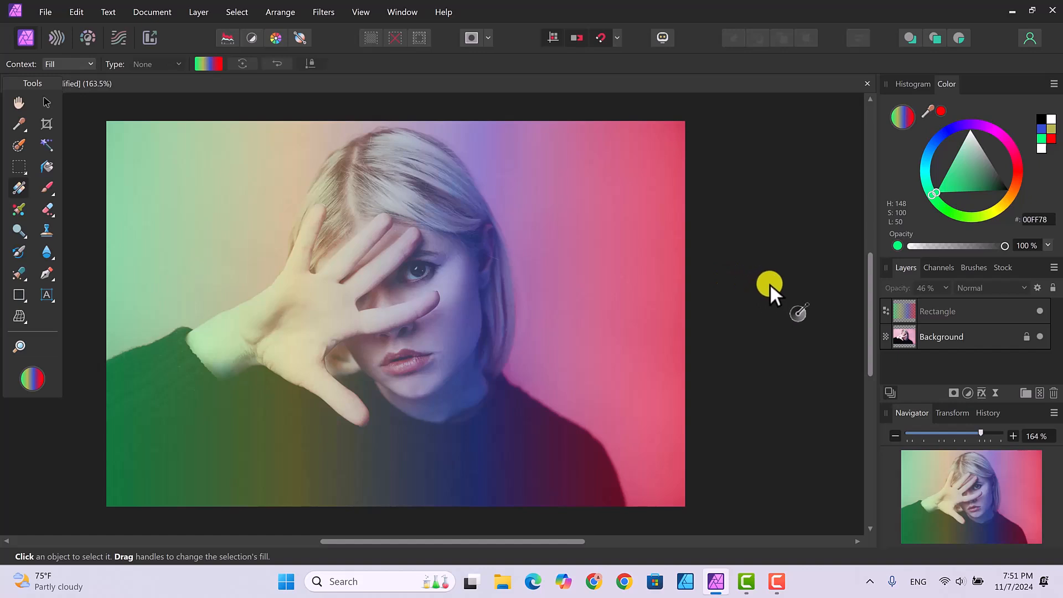
pyautogui.click(1040, 312)
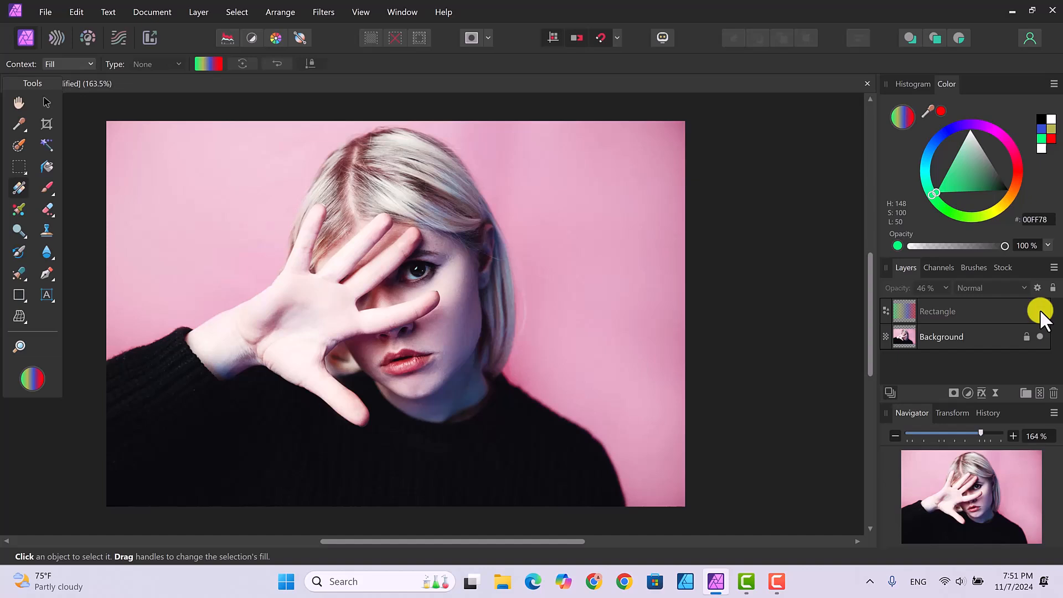
pyautogui.click(1041, 311)
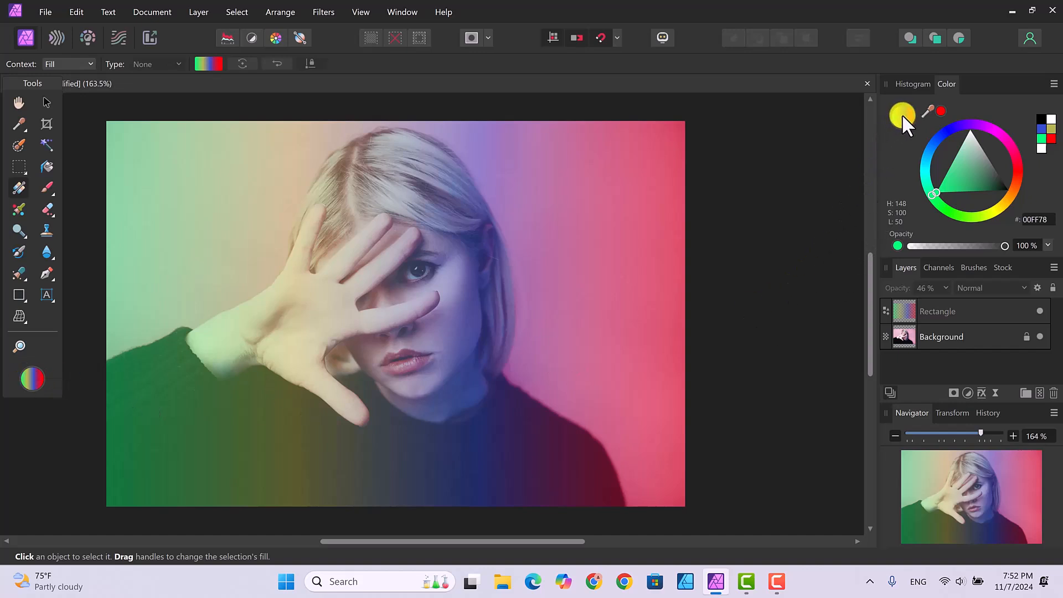
pyautogui.click(968, 310)
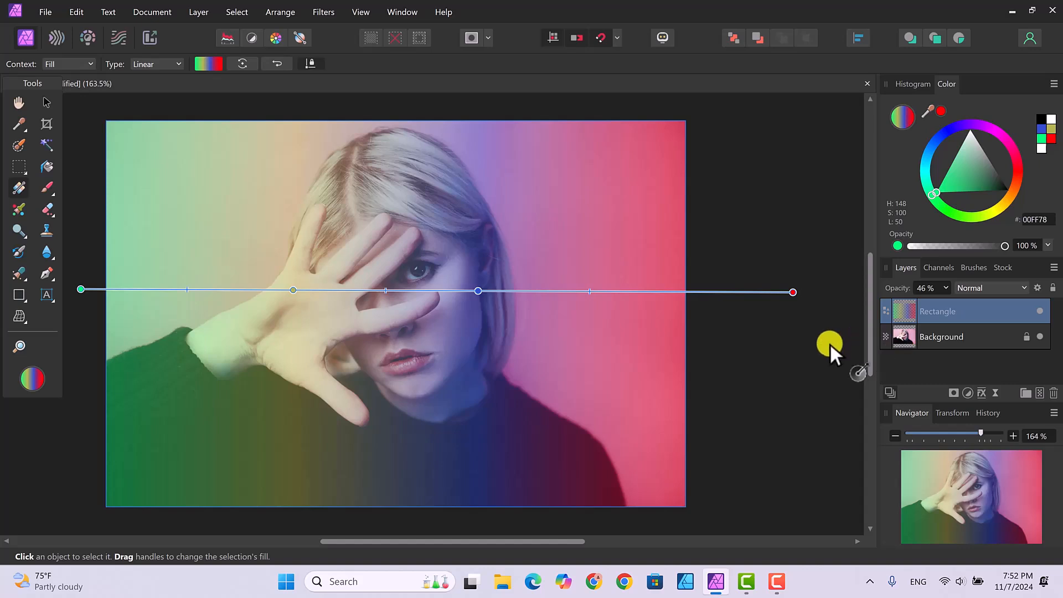
pyautogui.click(809, 381)
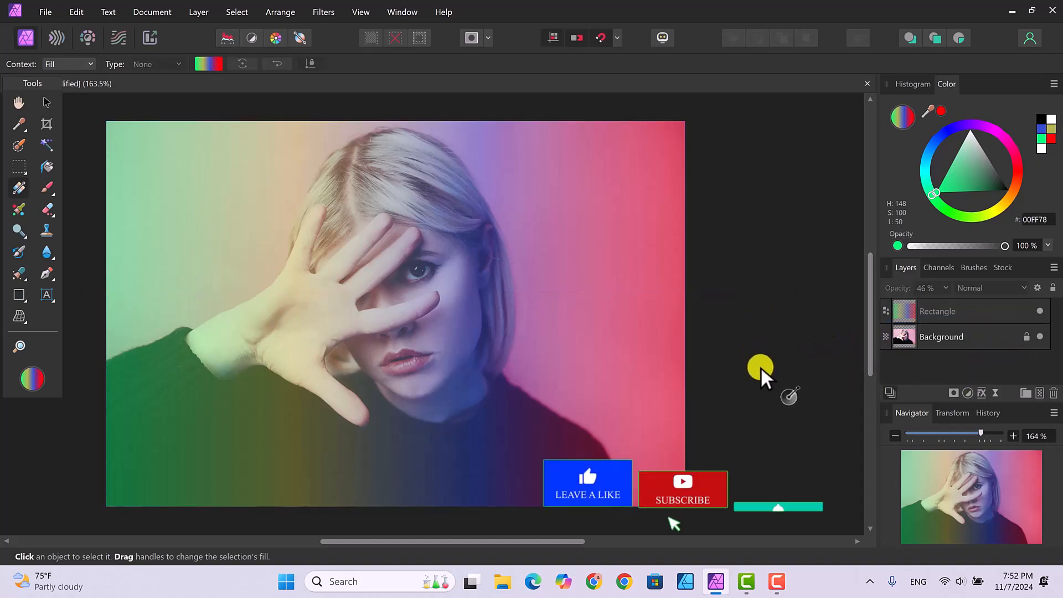